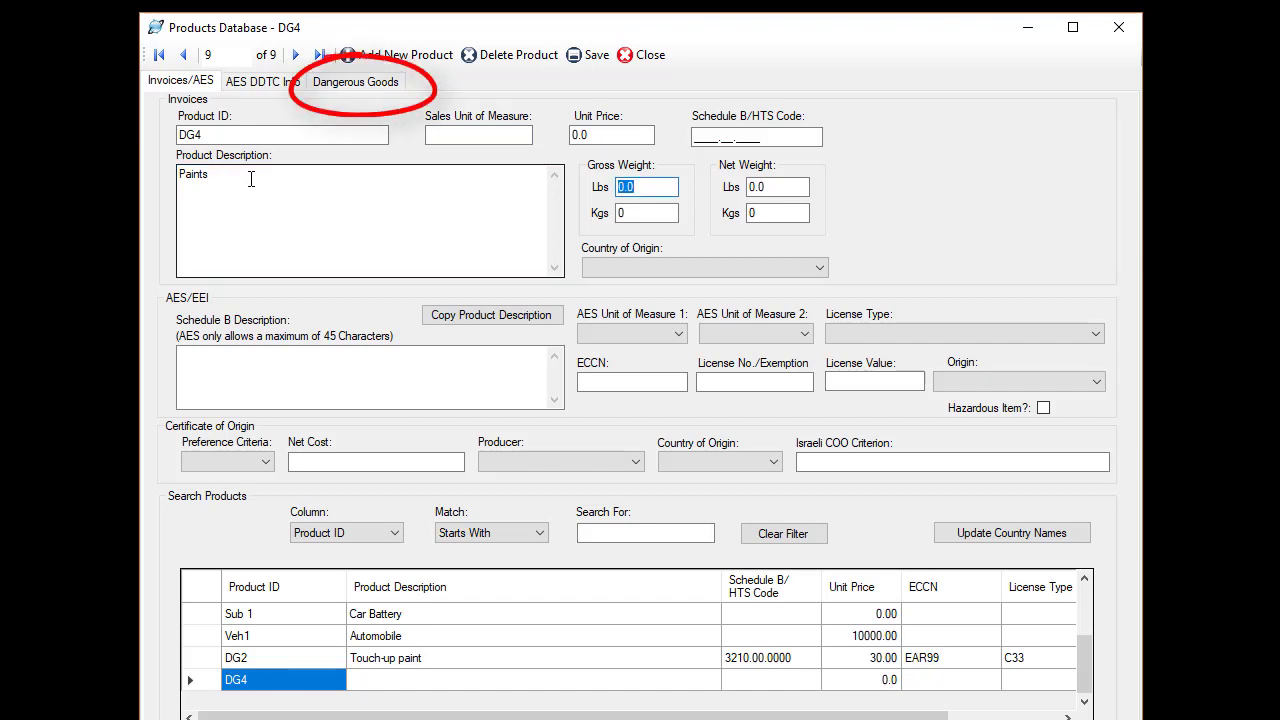
# Look up UN number 1263 for product DG4's IATA dangerous goods data and assign the Paint entry with packing group III.
pyautogui.click(371, 86)
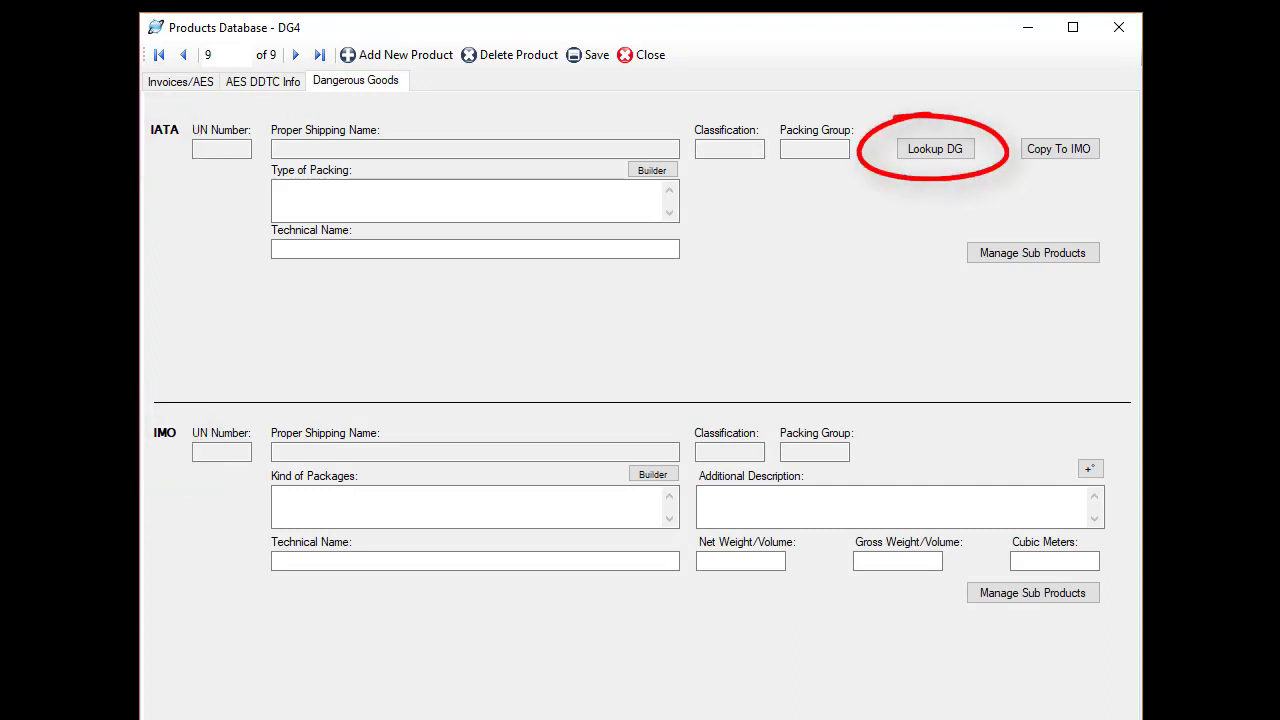
pyautogui.click(950, 152)
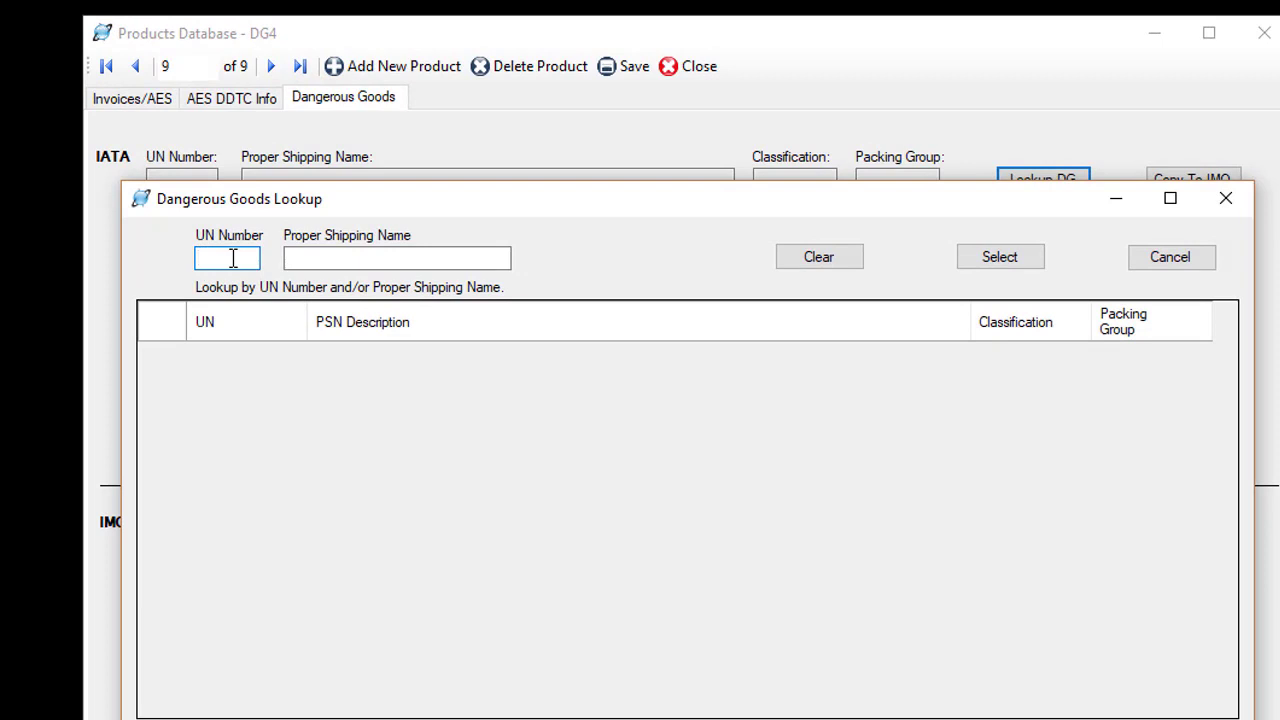
pyautogui.write('1263')
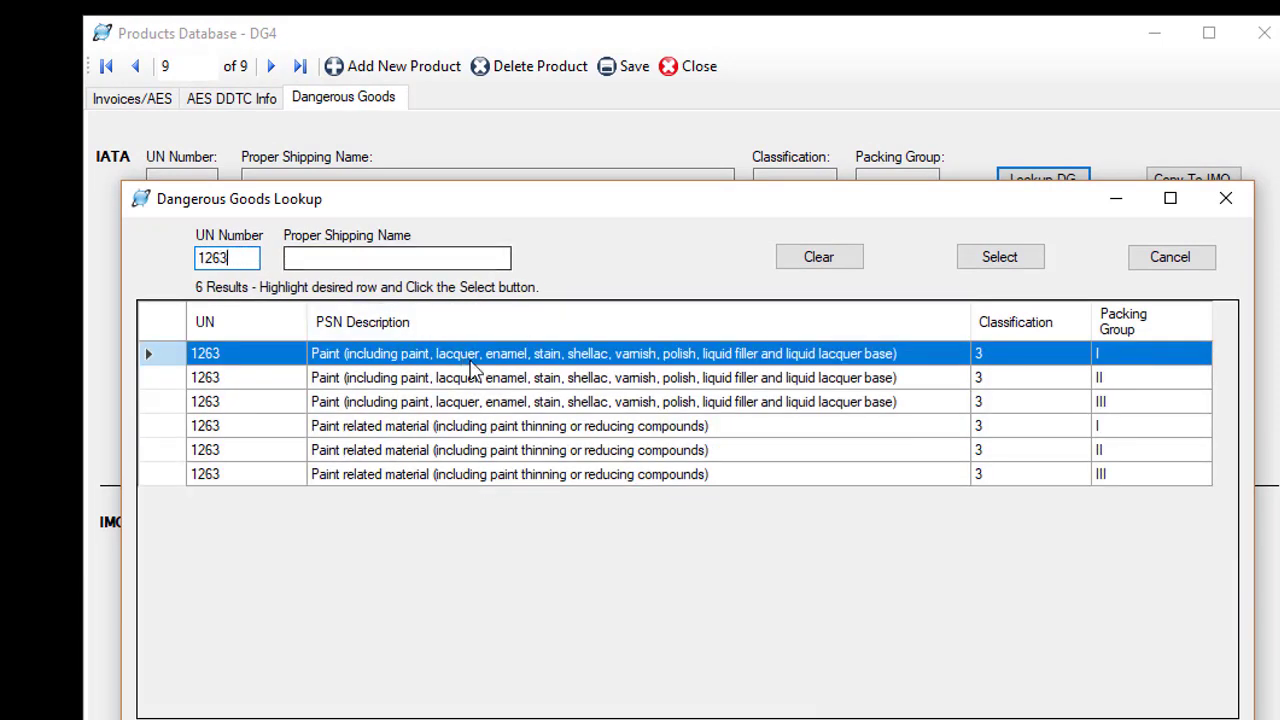
pyautogui.click(513, 408)
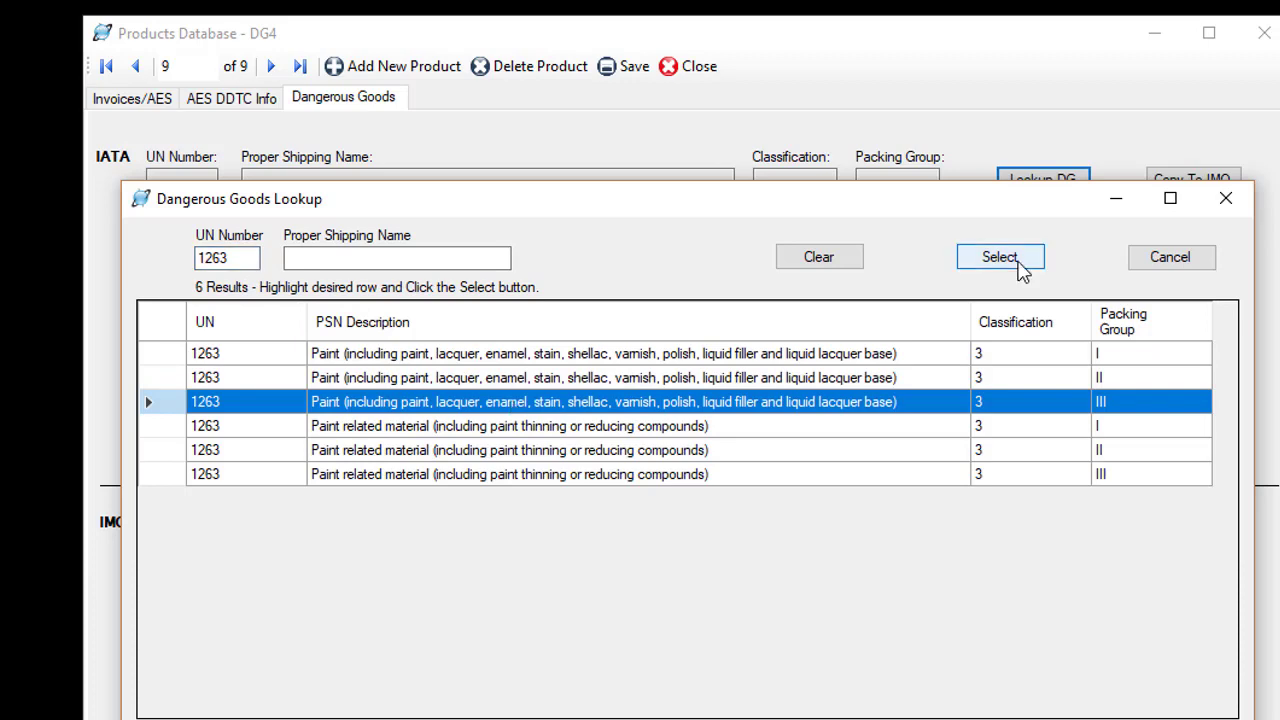
pyautogui.click(1000, 258)
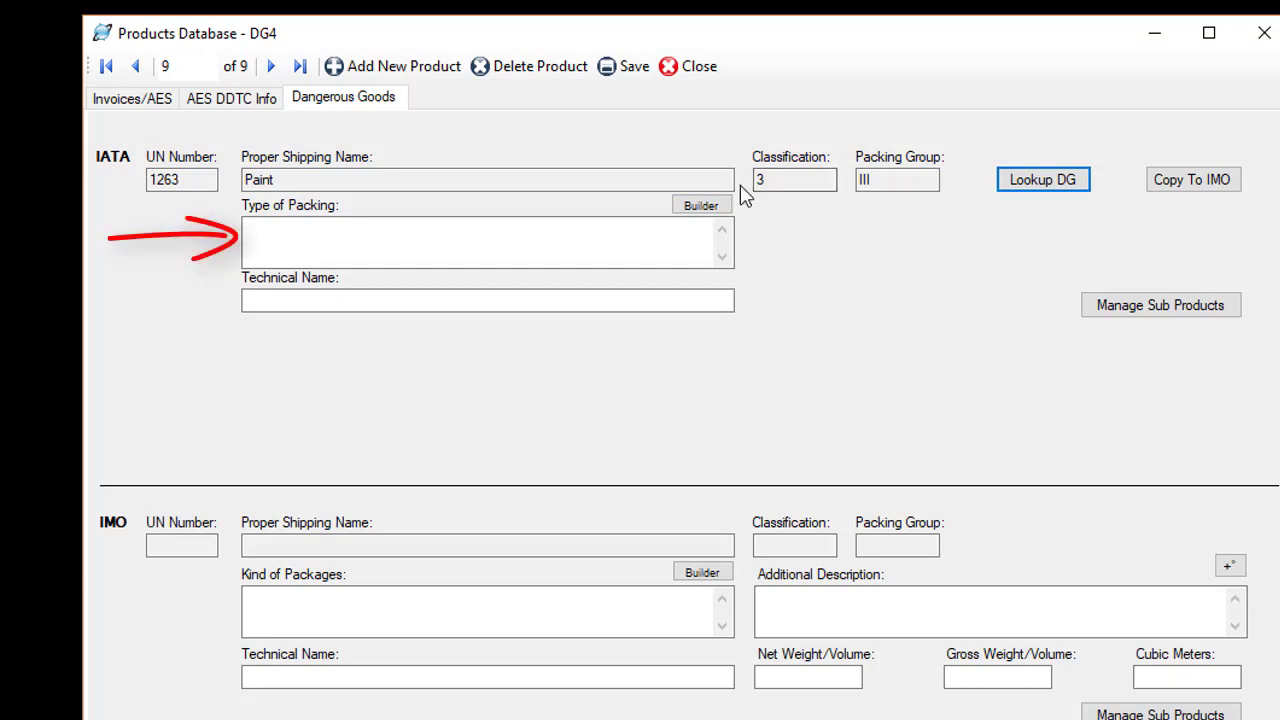
# Build the IATA type of packing statement as Fiberboard Box x 30 L.
pyautogui.click(701, 206)
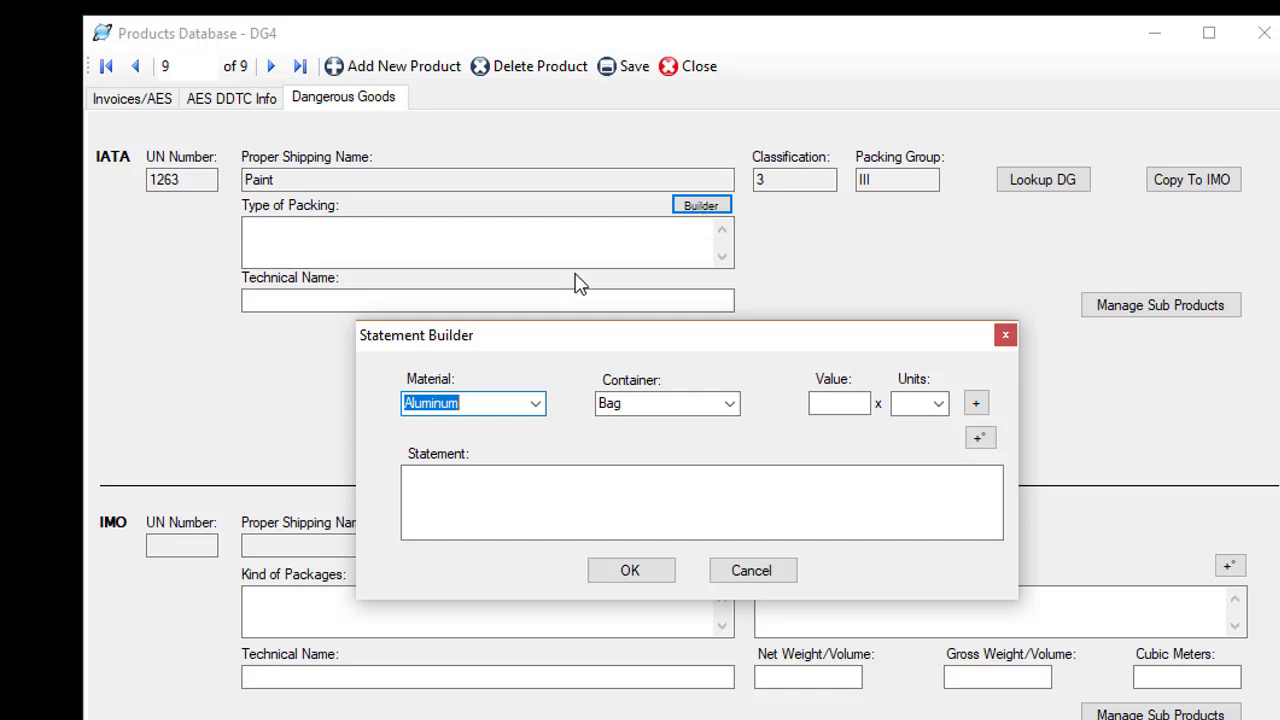
pyautogui.click(536, 404)
pyautogui.click(490, 442)
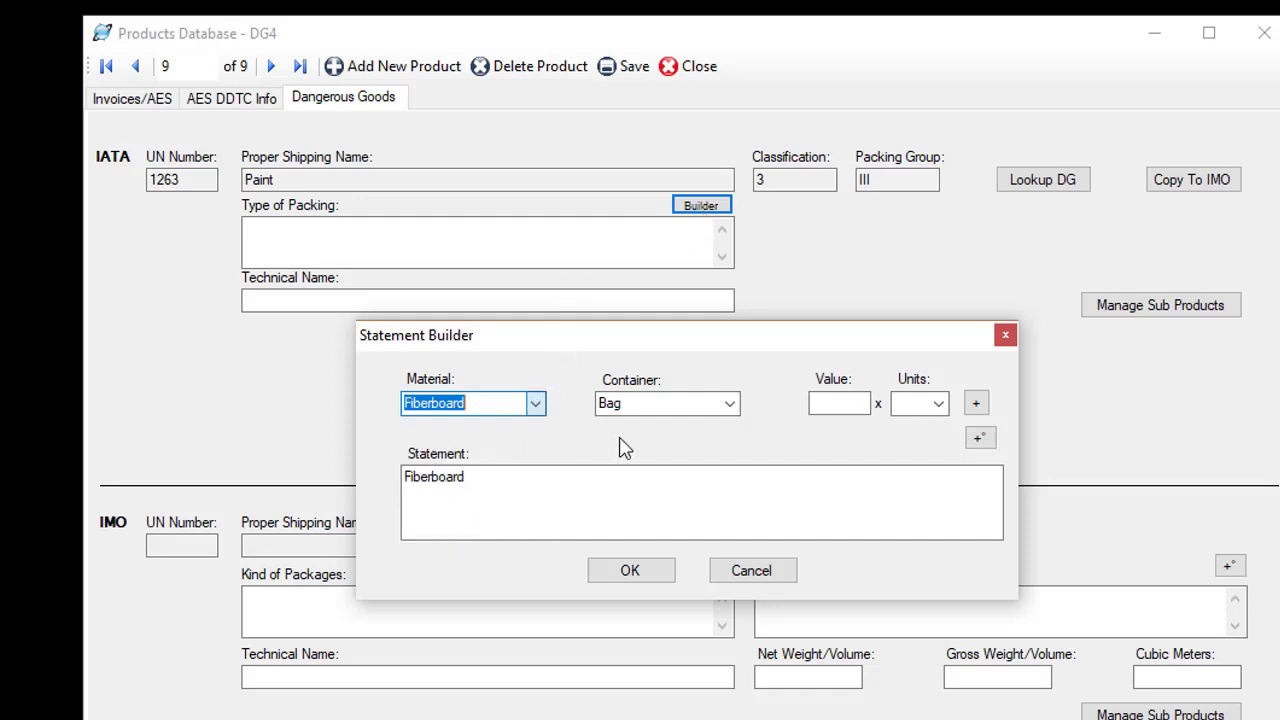
pyautogui.click(729, 404)
pyautogui.click(663, 443)
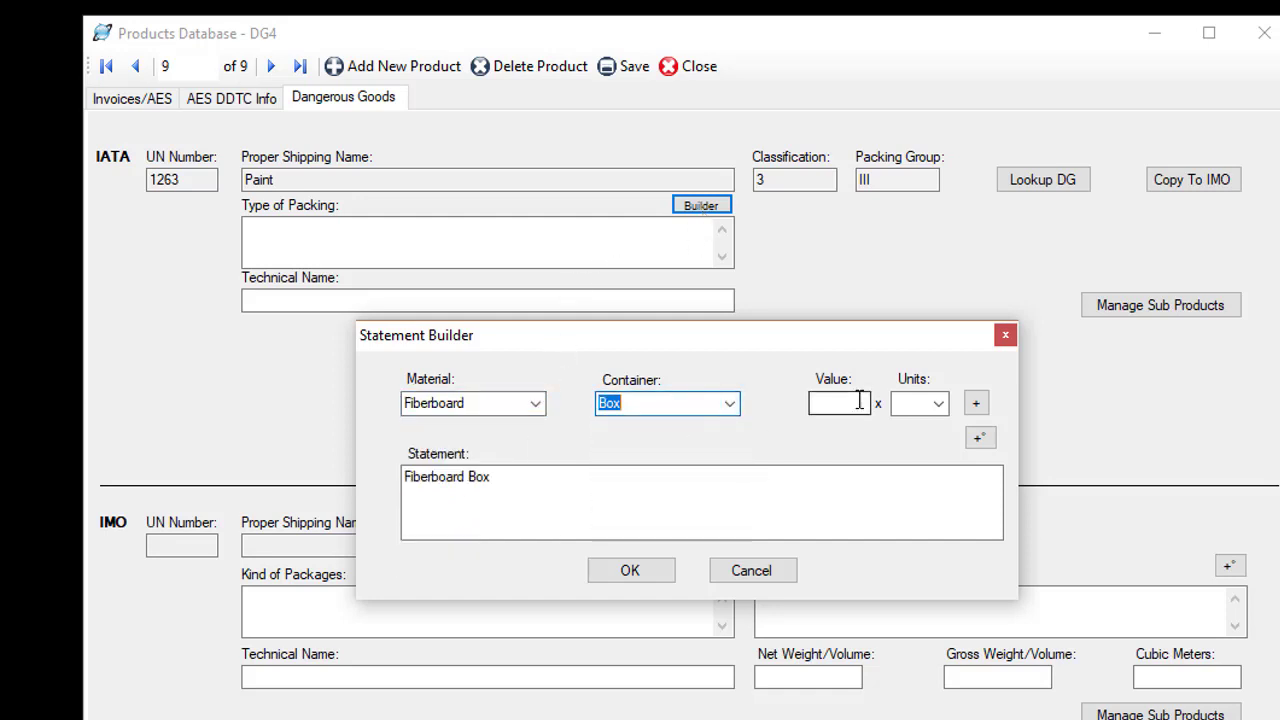
pyautogui.click(855, 401)
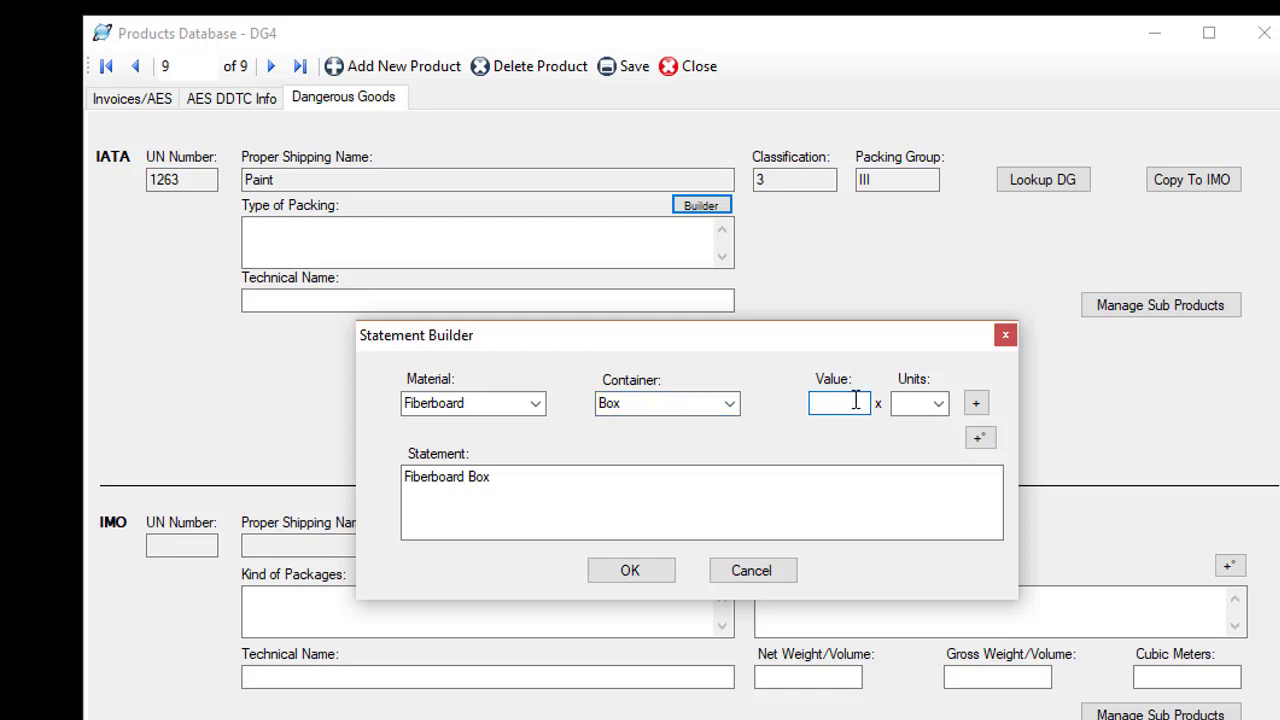
pyautogui.write('30')
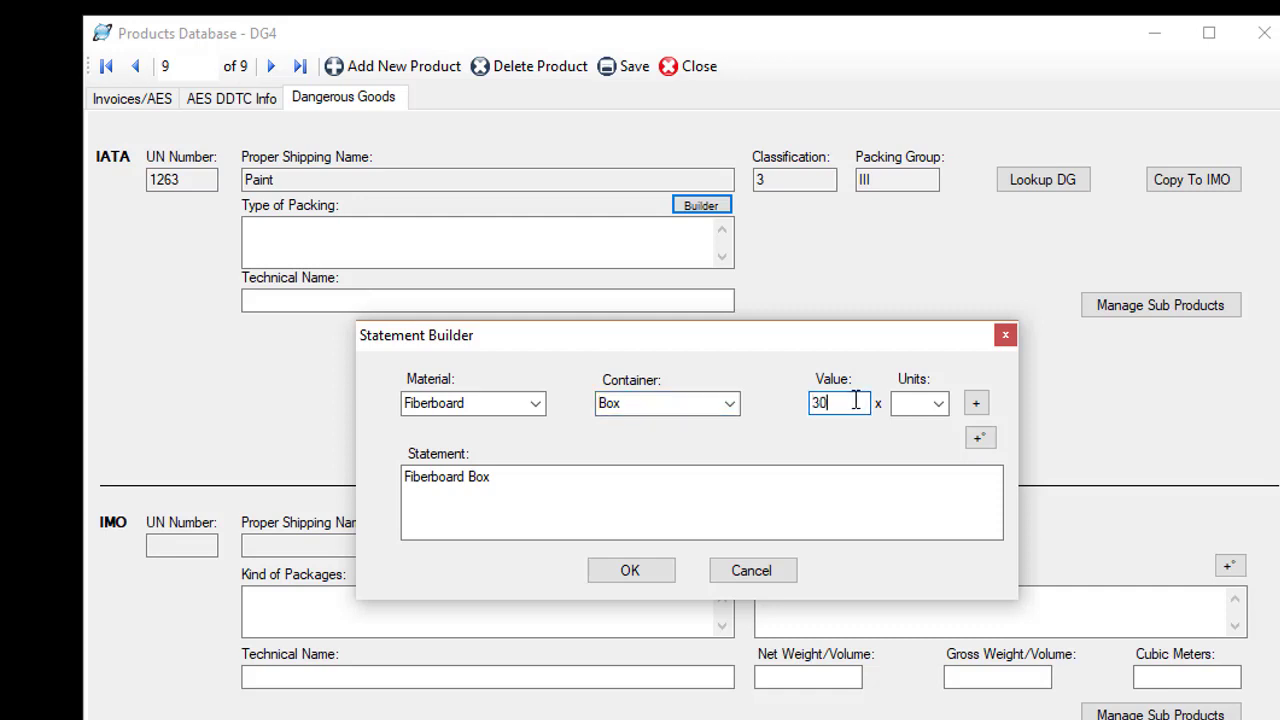
pyautogui.click(940, 404)
pyautogui.click(910, 419)
pyautogui.click(976, 412)
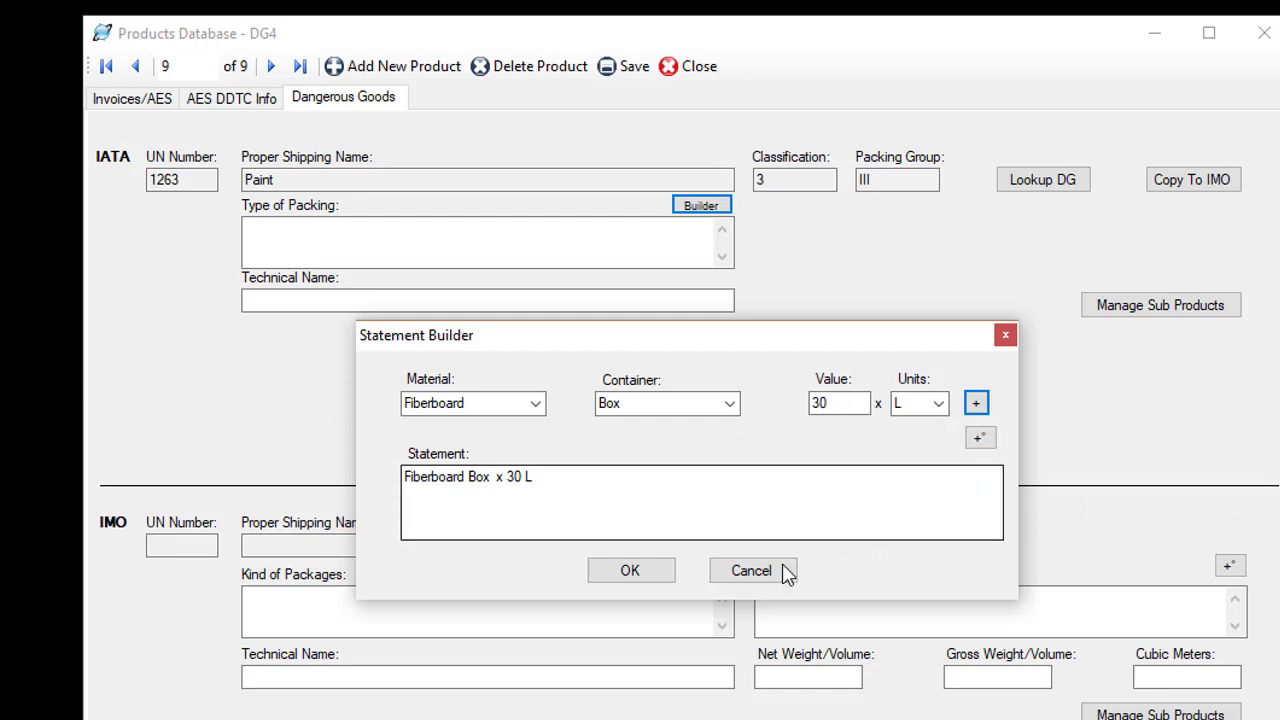
pyautogui.click(652, 572)
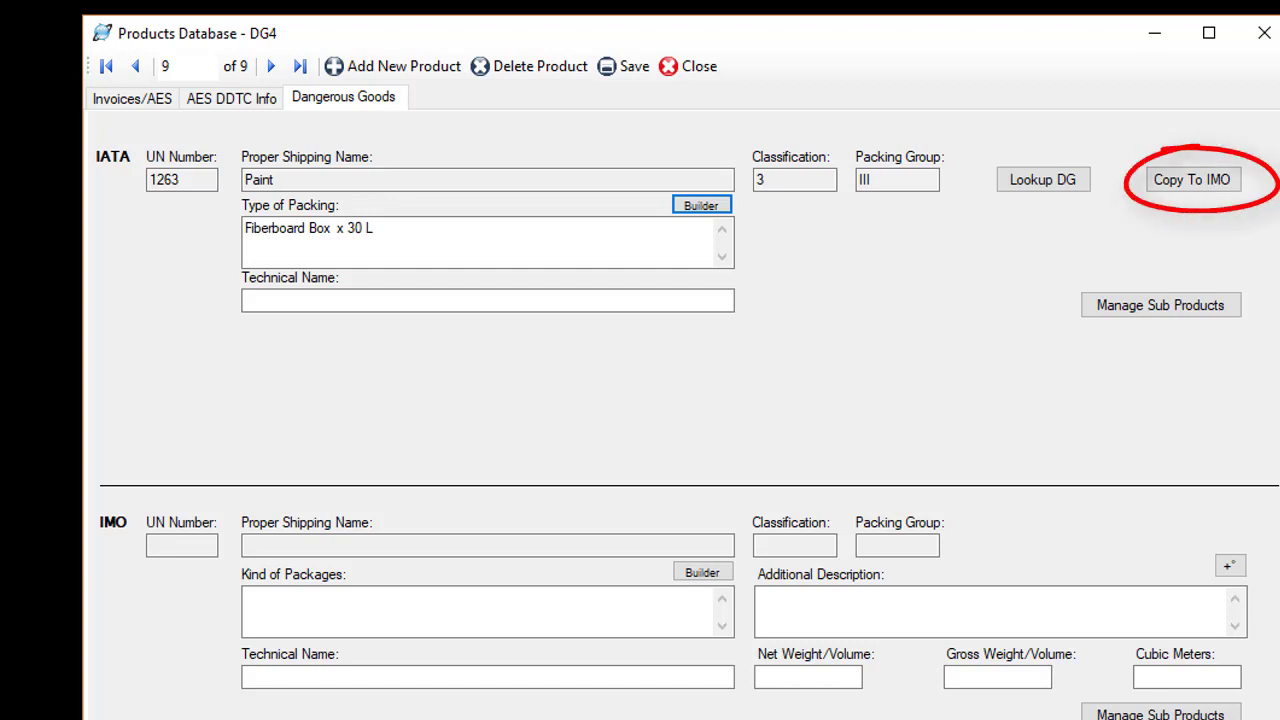
# Copy the IATA dangerous goods details to IMO and enter "Limited quantity" as the additional description.
pyautogui.click(1212, 178)
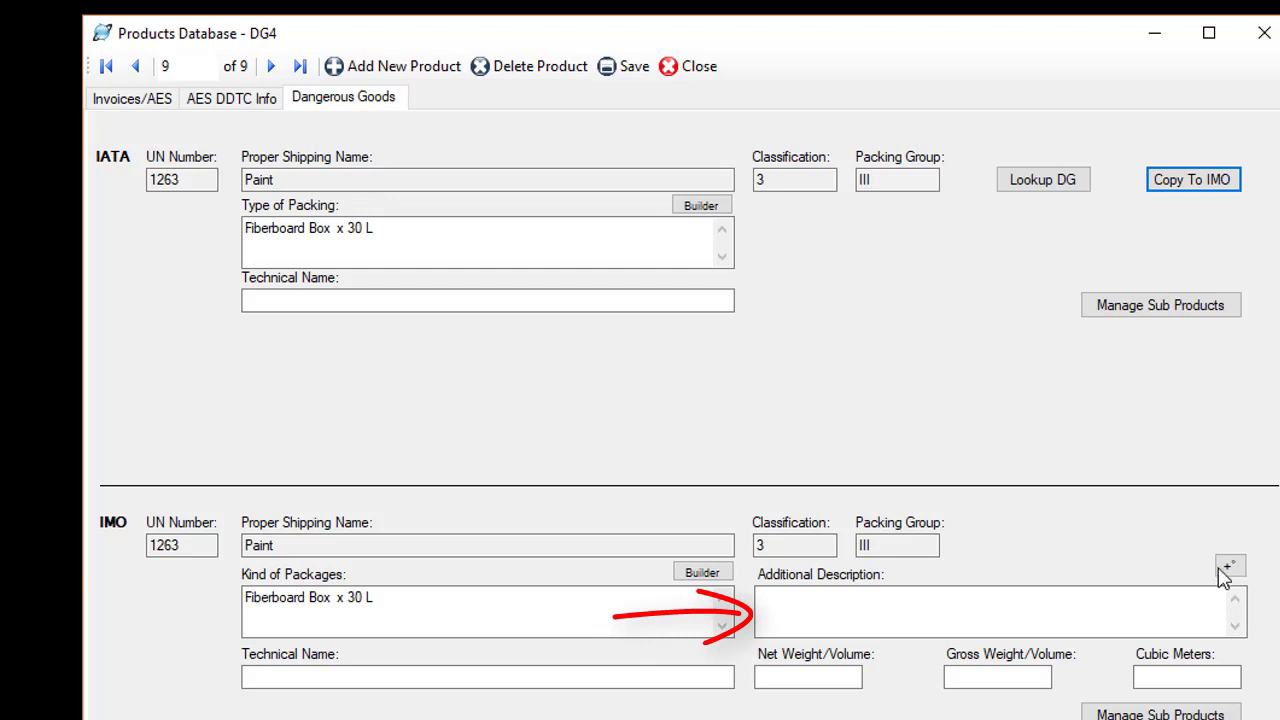
pyautogui.click(968, 613)
pyautogui.write('Limi')
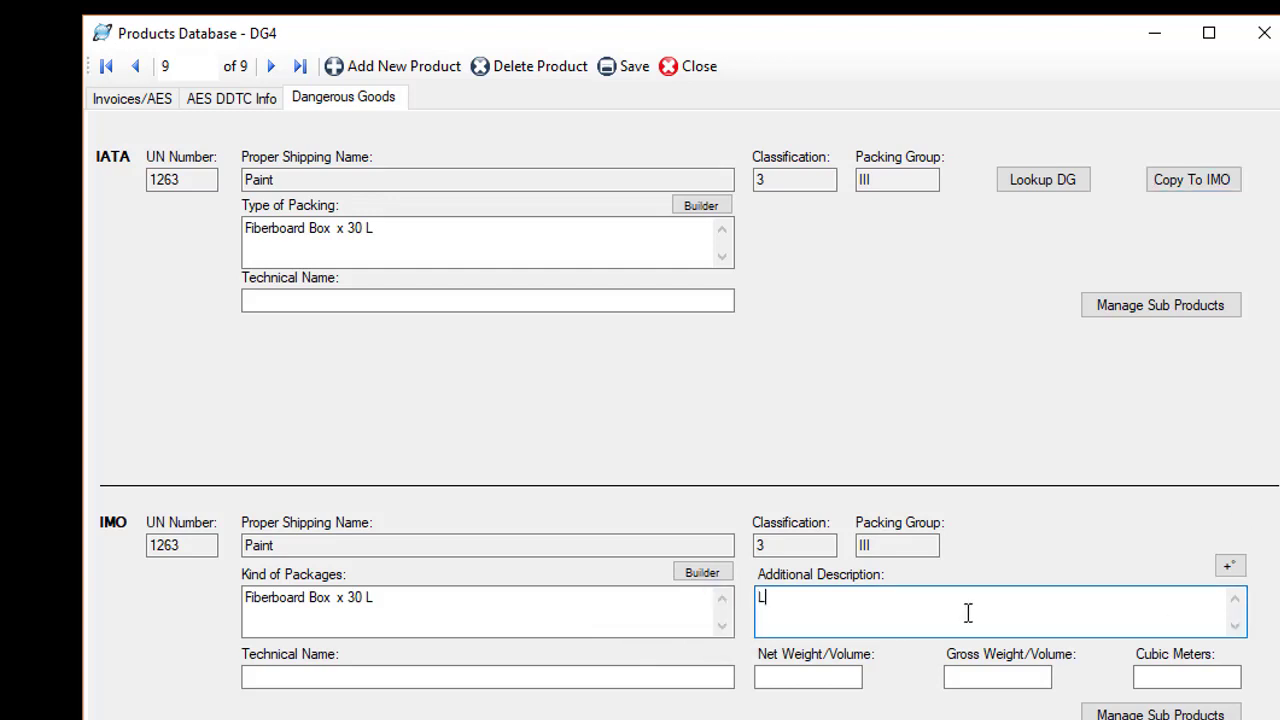
pyautogui.write('ted quantity')
pyautogui.press('Tab')
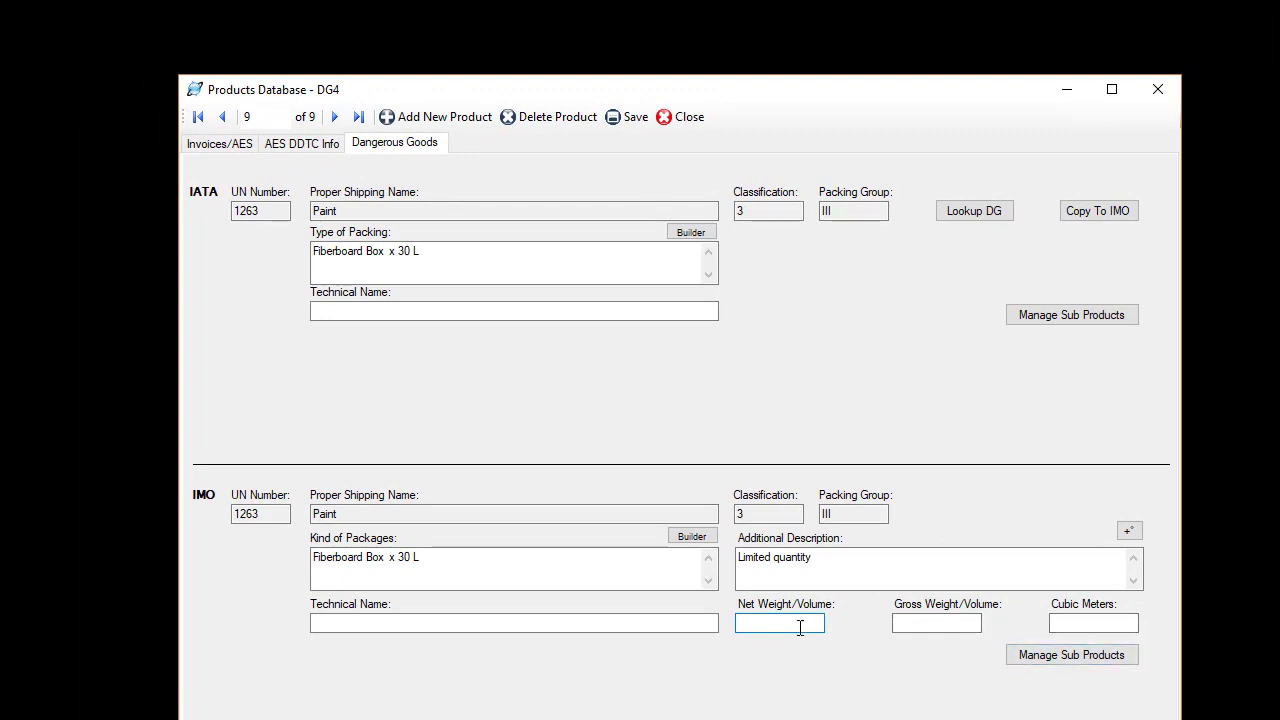
# Set the IMO net weight/volume to 30 and the gross weight/volume to 40.
pyautogui.write('30')
pyautogui.press('Tab')
pyautogui.write('40')
pyautogui.press('Tab')
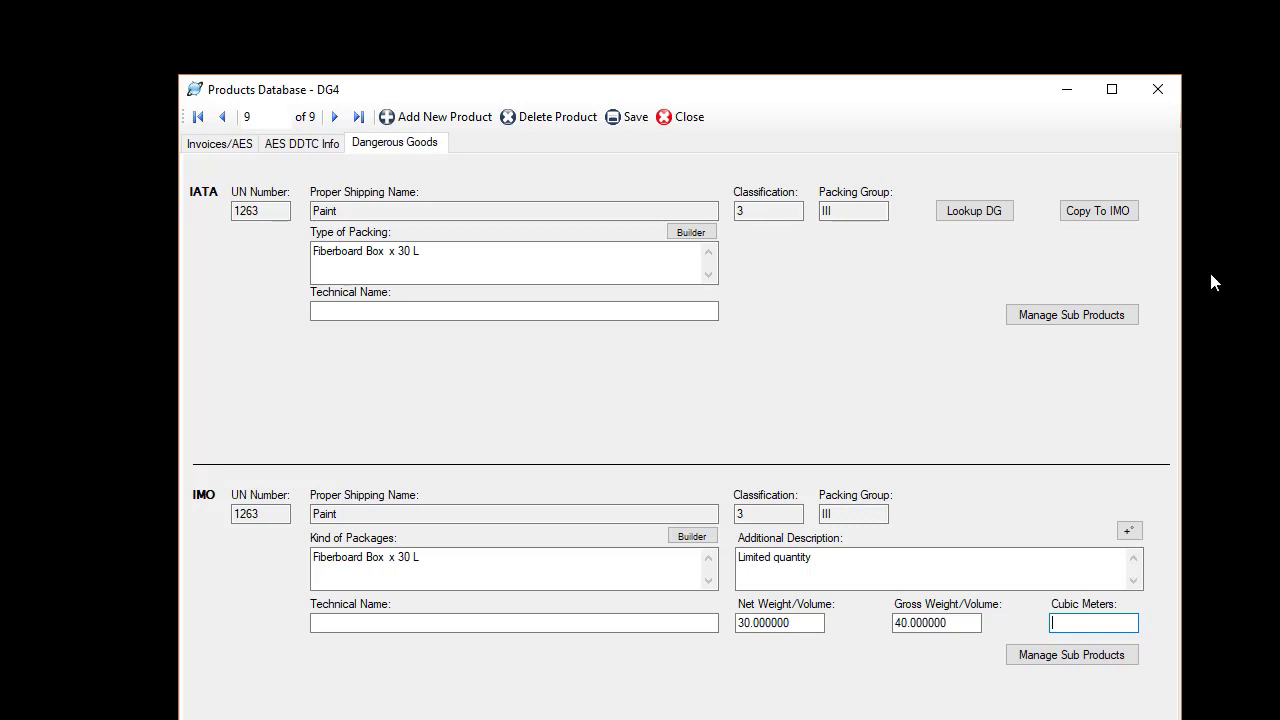
# Add the Sub 1 Car Battery as an IATA sub product of the Veh1 Automobile record, and close the products database.
pyautogui.click(219, 143)
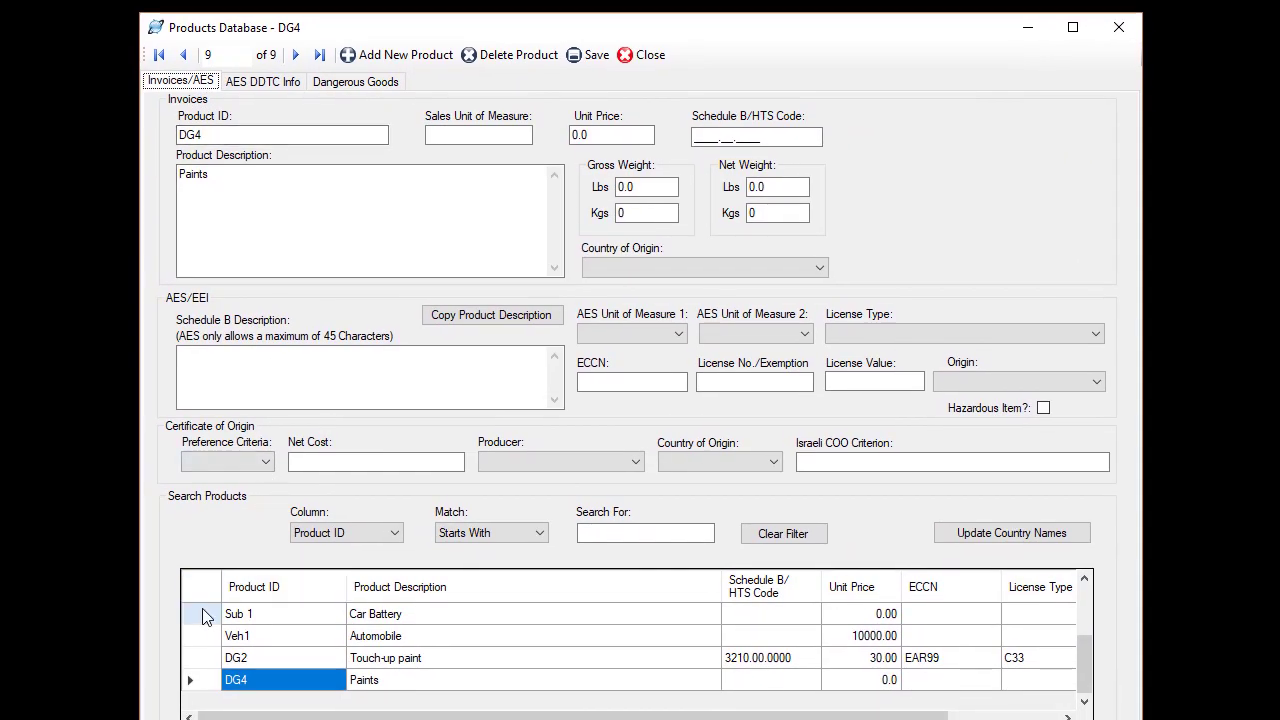
pyautogui.click(203, 613)
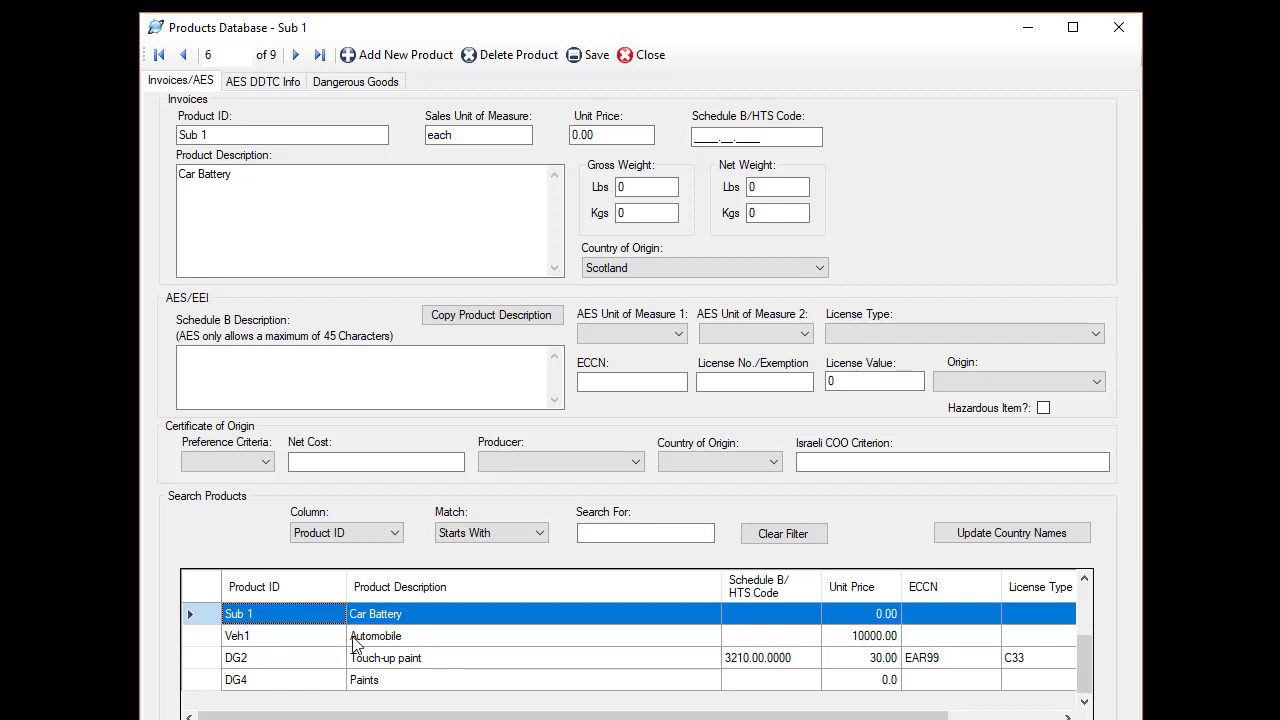
pyautogui.click(207, 636)
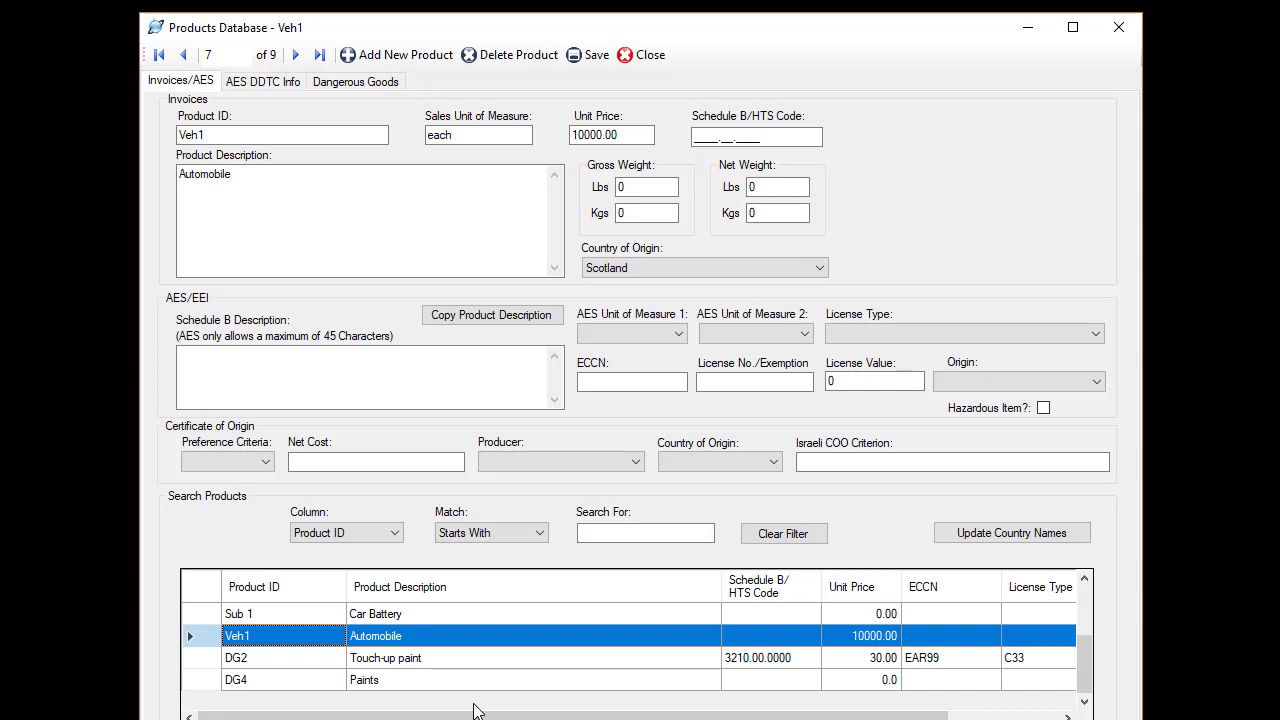
pyautogui.click(352, 82)
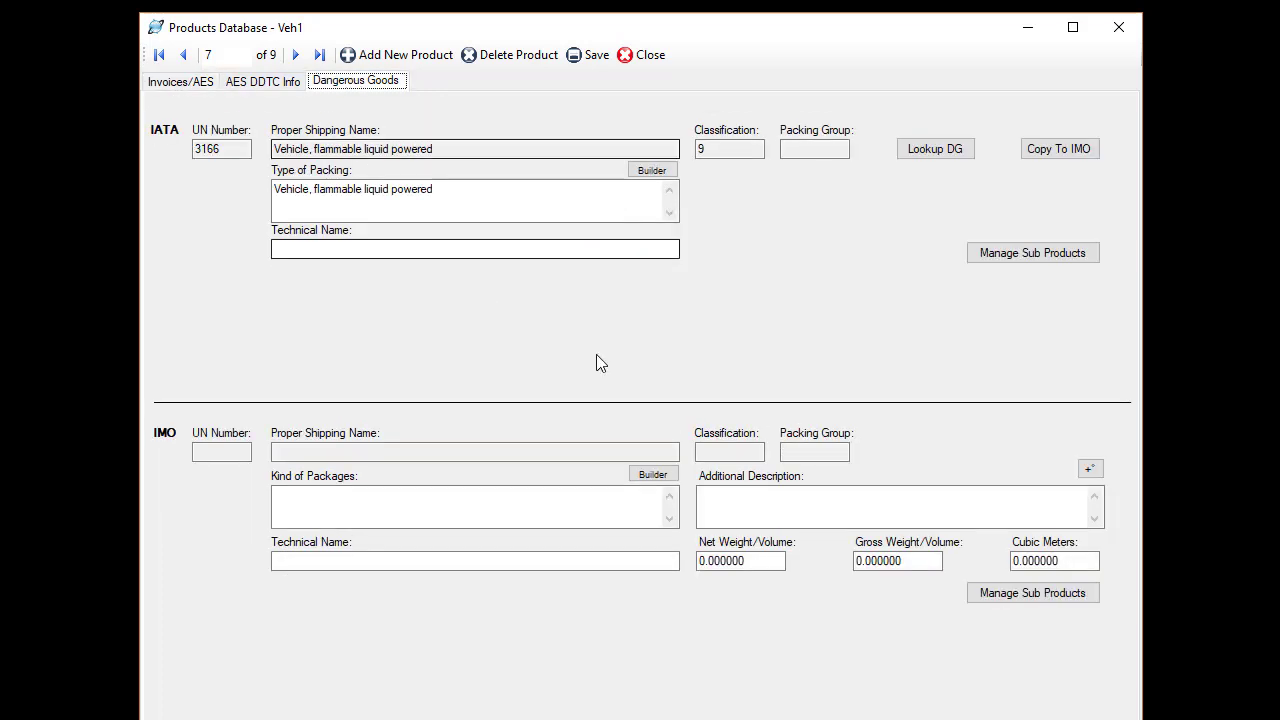
pyautogui.click(1033, 255)
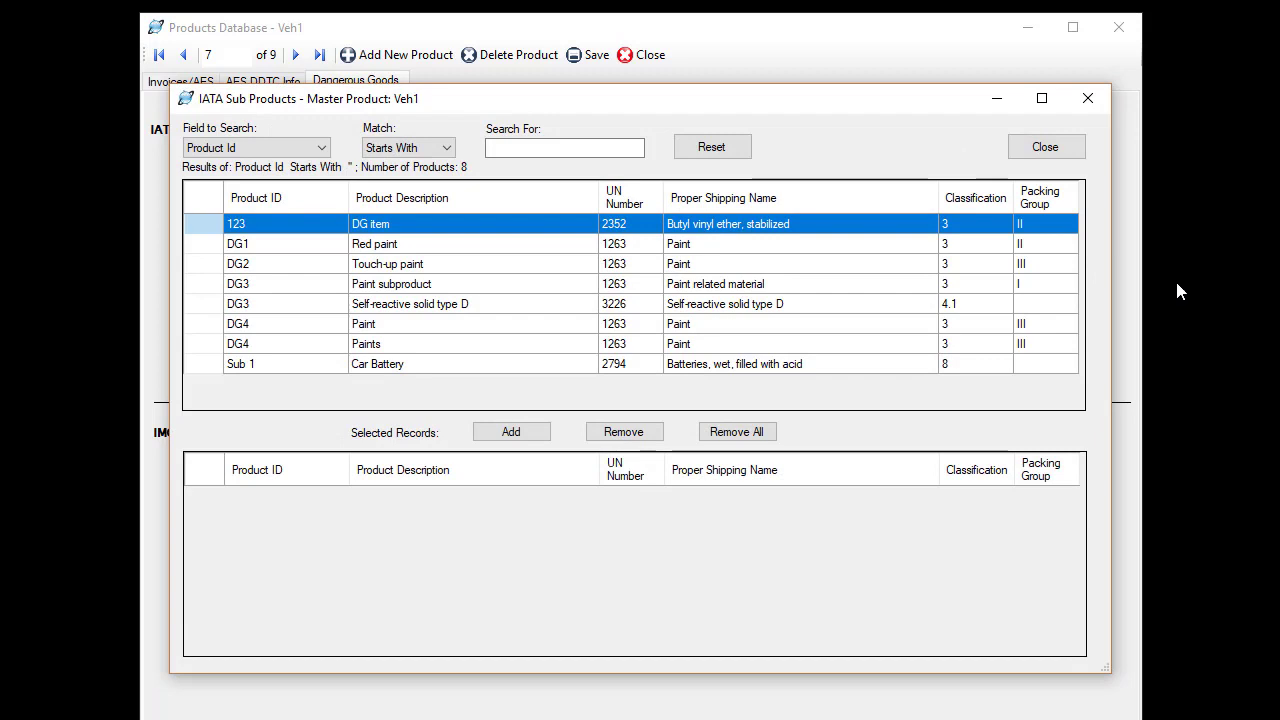
pyautogui.click(204, 366)
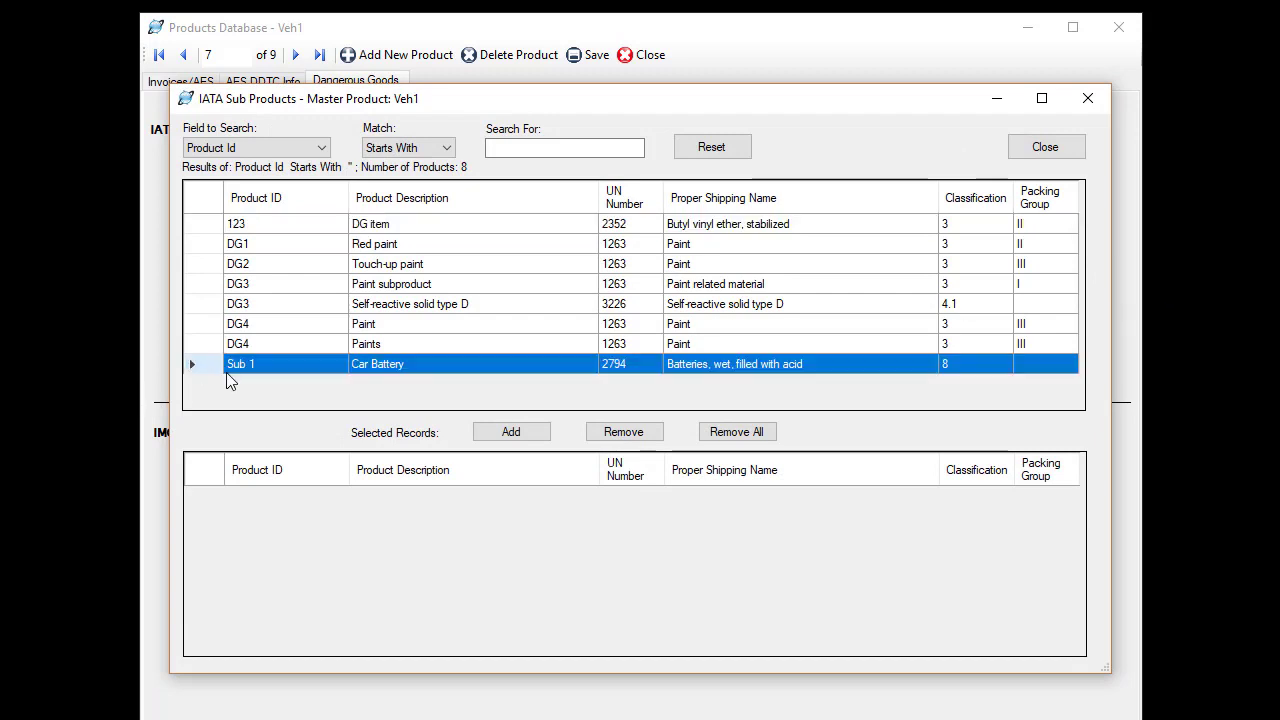
pyautogui.click(514, 434)
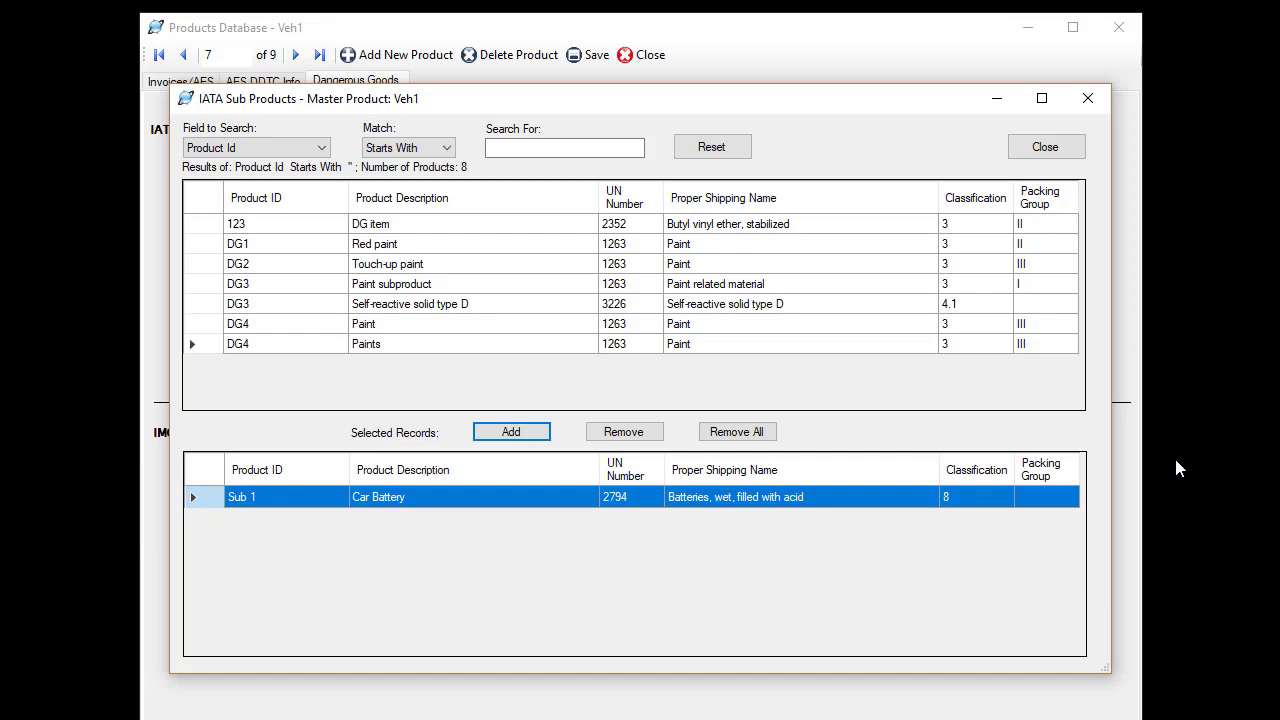
pyautogui.click(1047, 152)
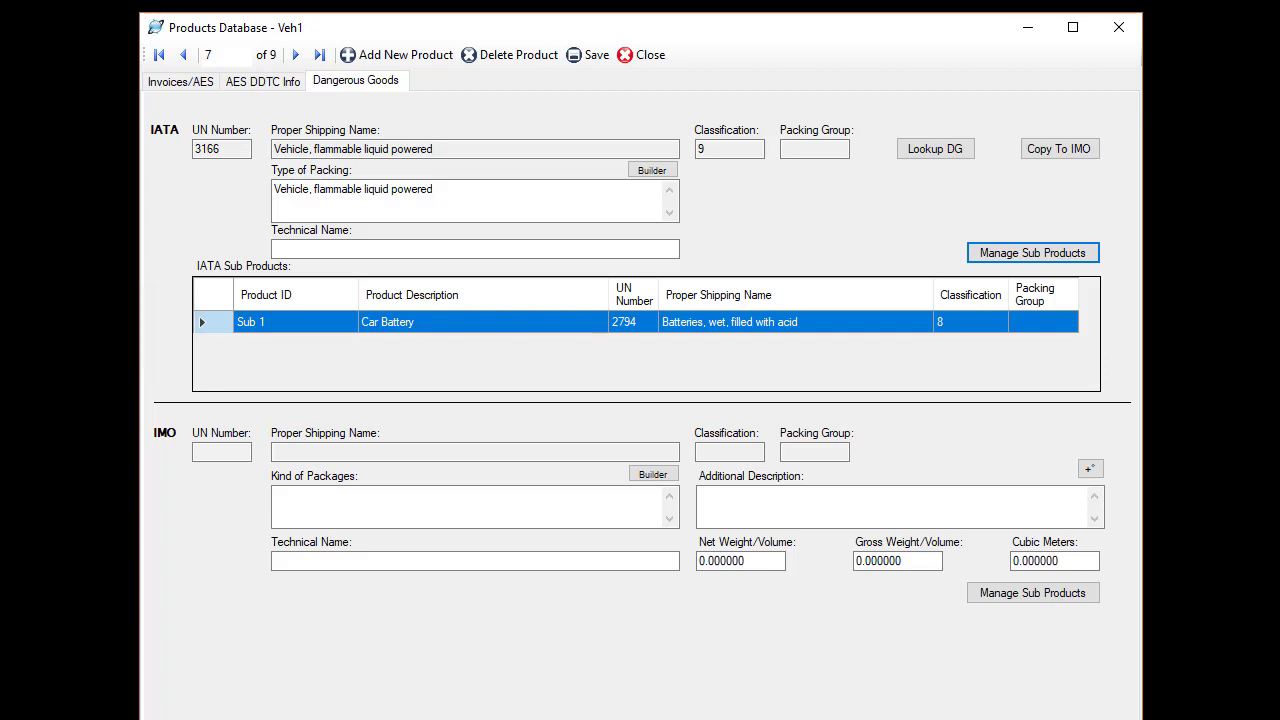
pyautogui.click(640, 52)
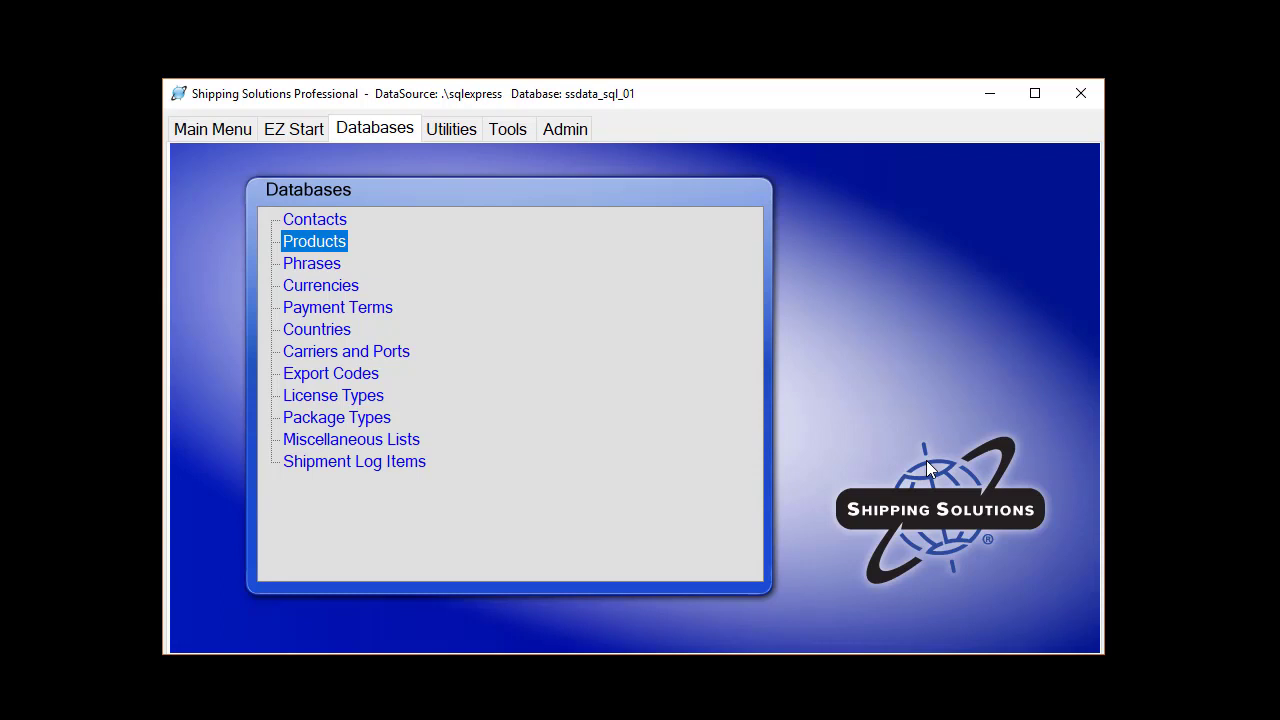
# Create a new shipment from EZ Start.
pyautogui.click(285, 128)
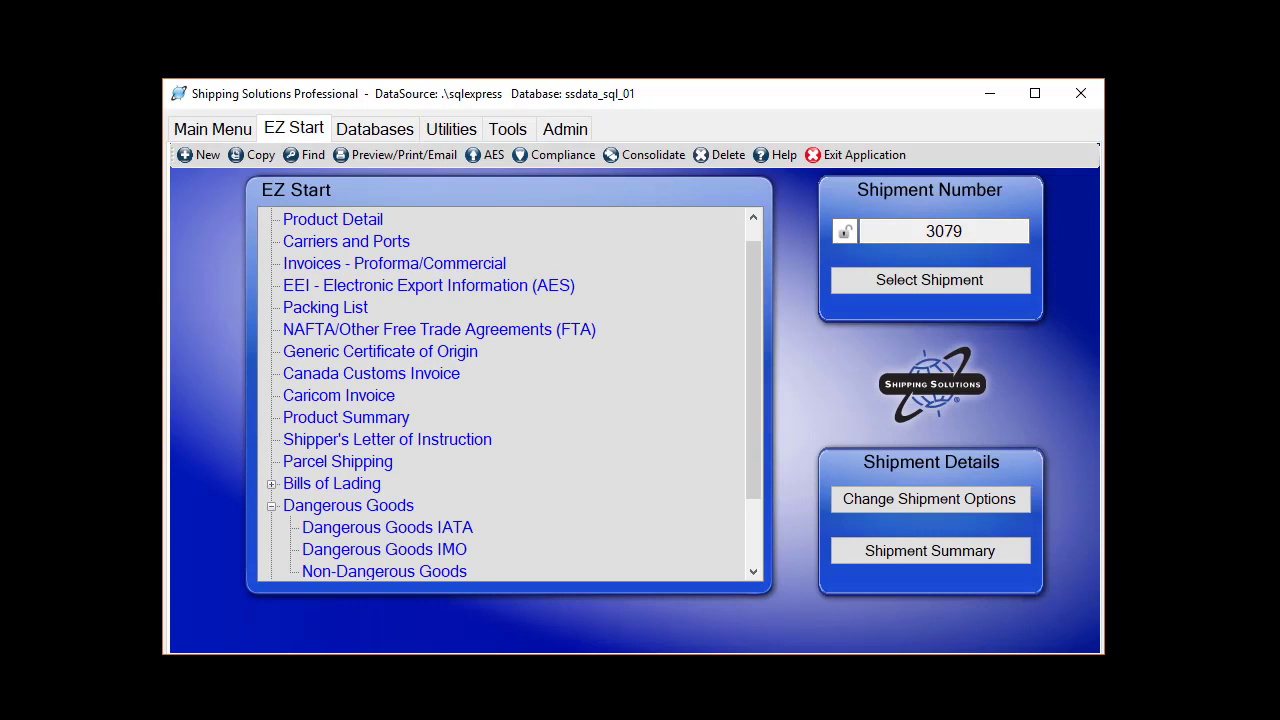
pyautogui.click(214, 152)
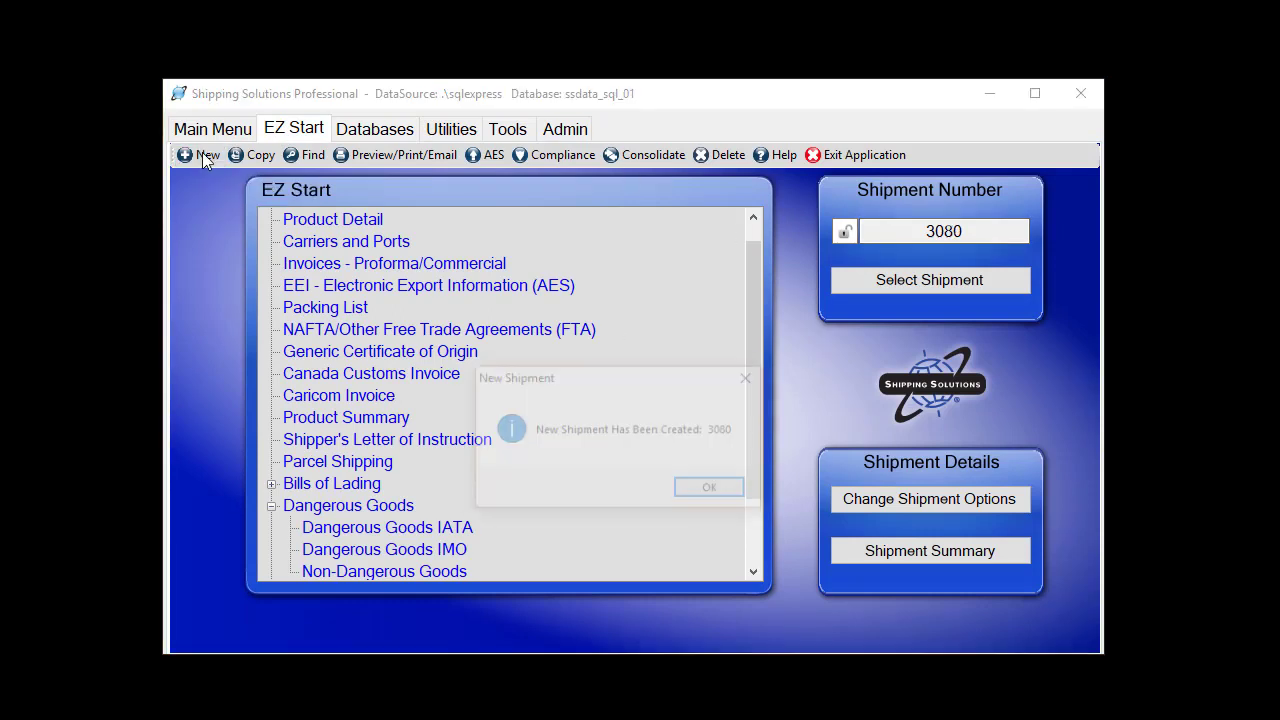
pyautogui.click(713, 490)
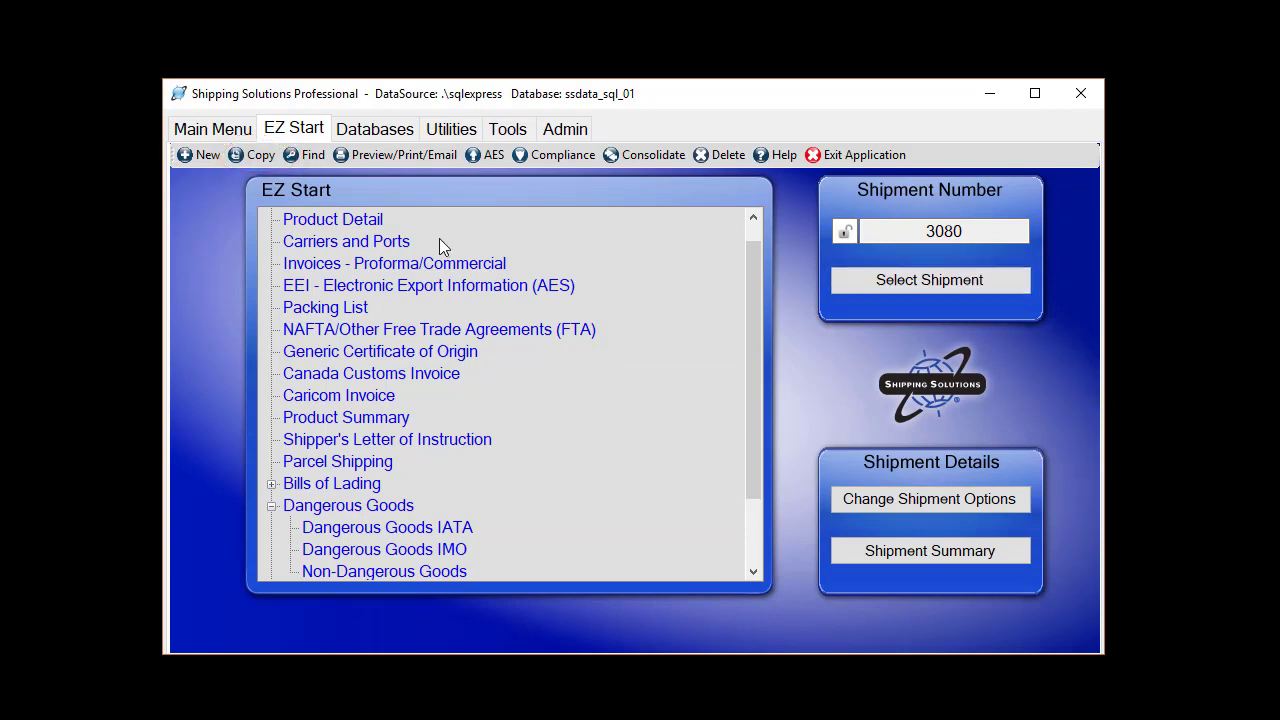
# Add Shipping Solutions from the contacts database as the new shipment's exporter.
pyautogui.scroll(1, 439, 238)
pyautogui.doubleClick(330, 220)
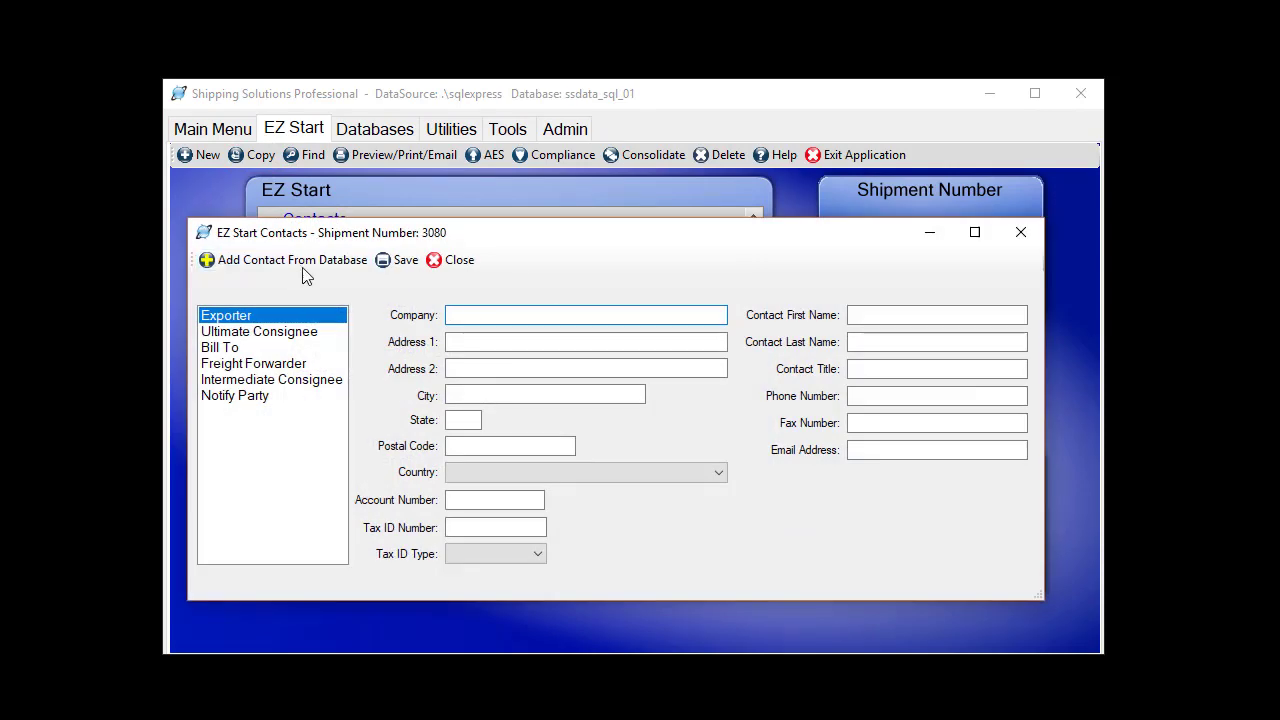
pyautogui.click(298, 262)
pyautogui.click(908, 306)
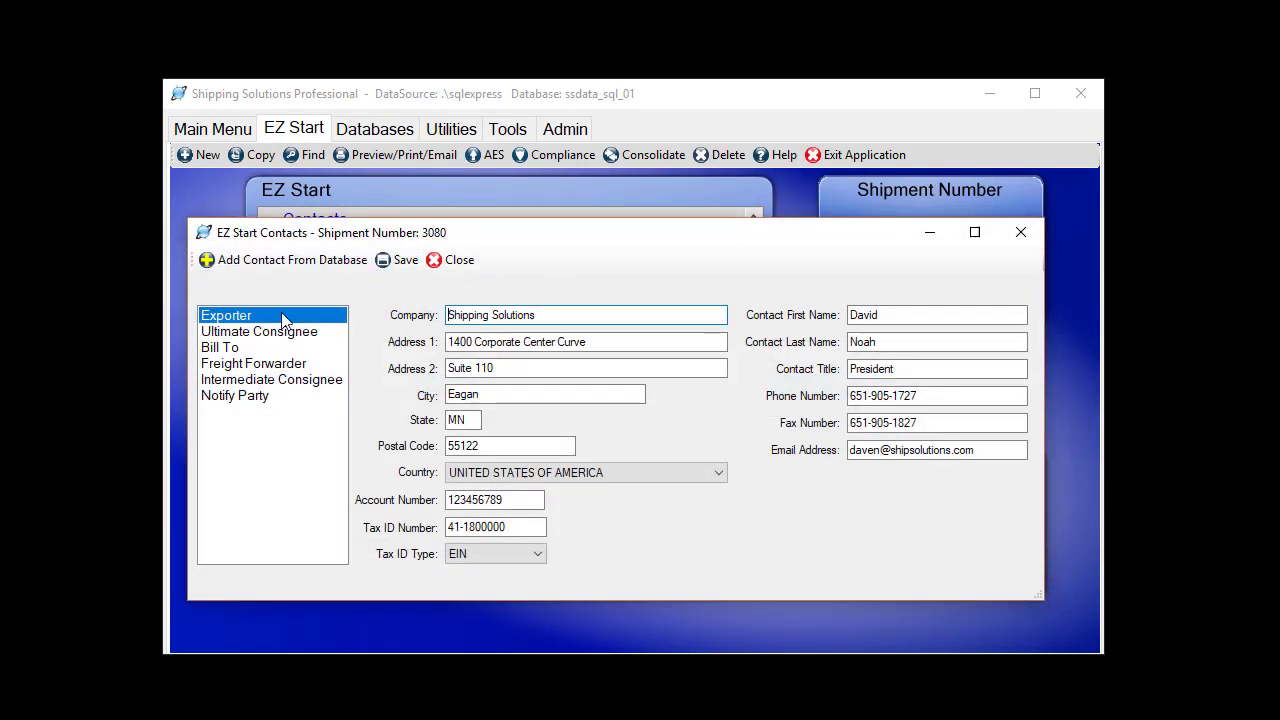
# Add London Kites Ltd. from the contacts database as the ultimate consignee and close the shipment's contacts.
pyautogui.click(278, 333)
pyautogui.click(300, 262)
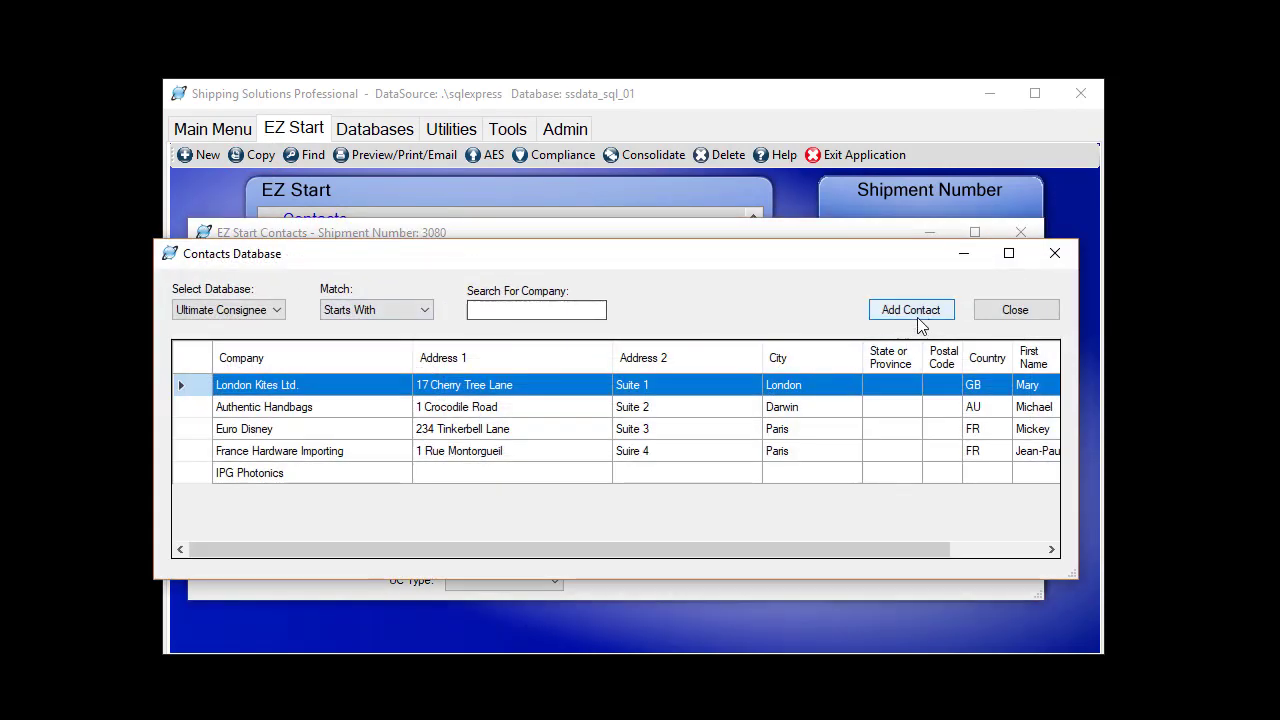
pyautogui.click(916, 312)
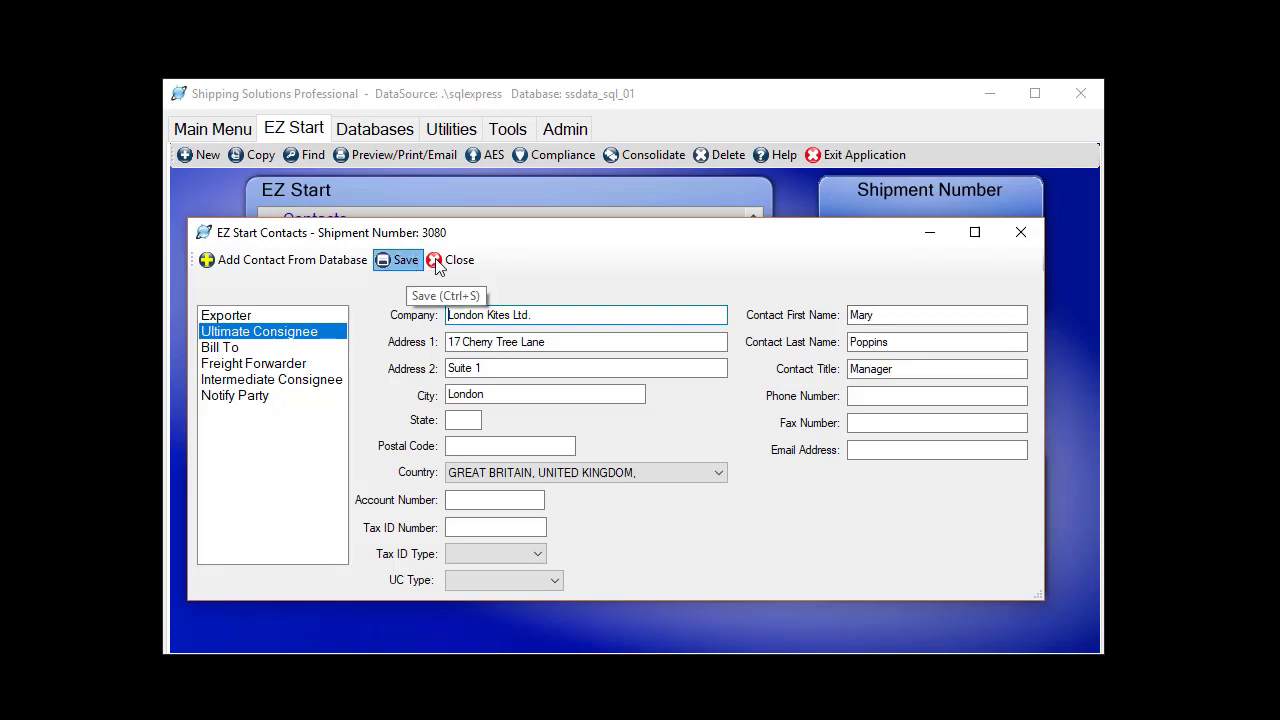
pyautogui.click(450, 261)
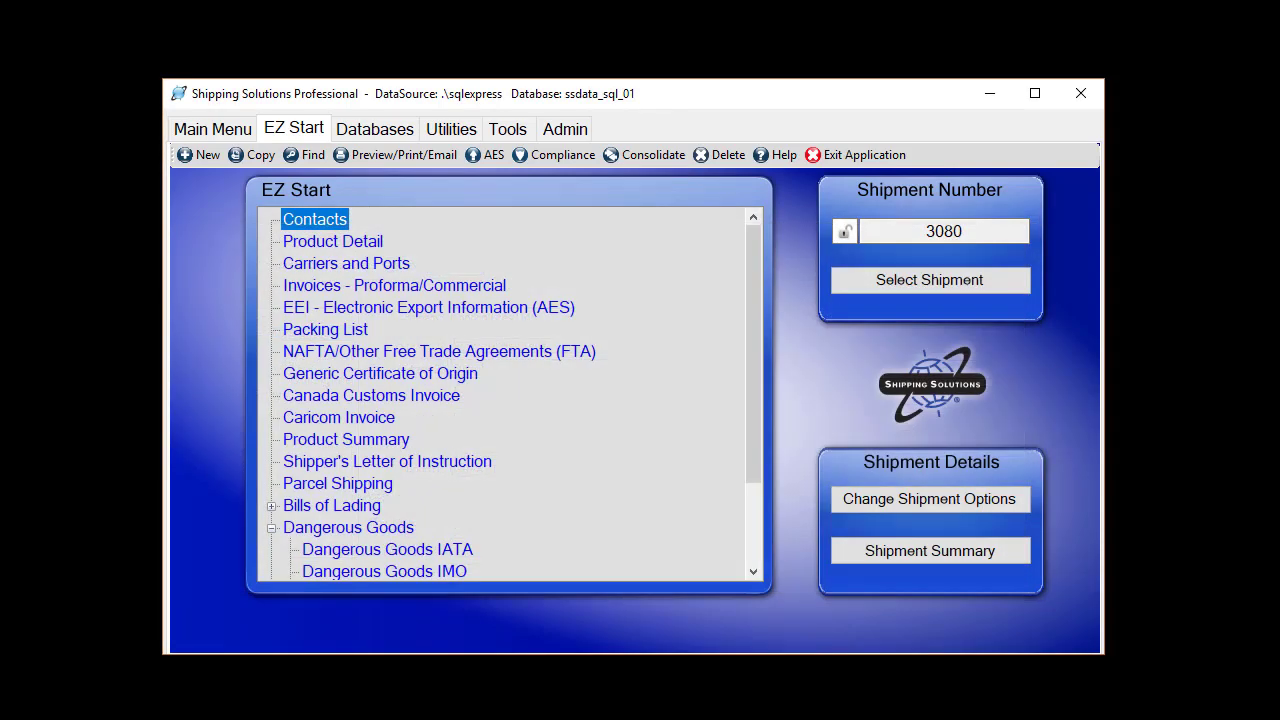
# Add the DG1 Red paint product from the database to the new shipment's product detail.
pyautogui.doubleClick(348, 242)
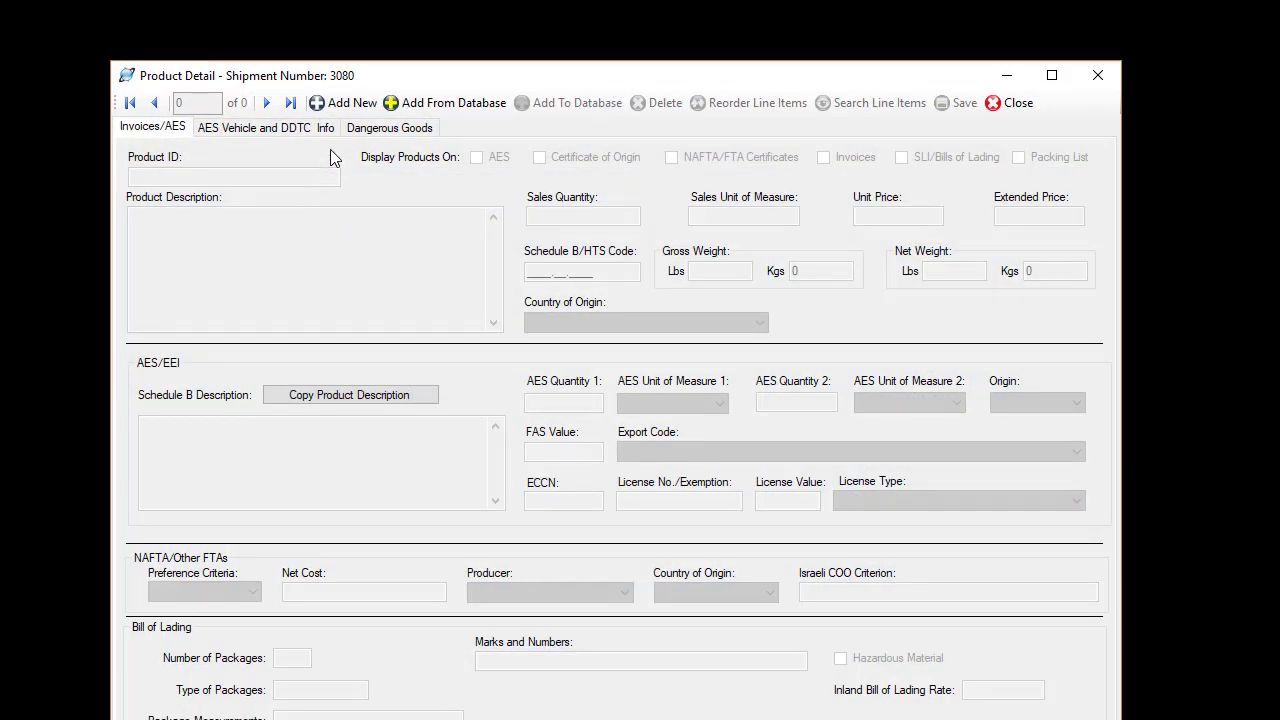
pyautogui.click(428, 110)
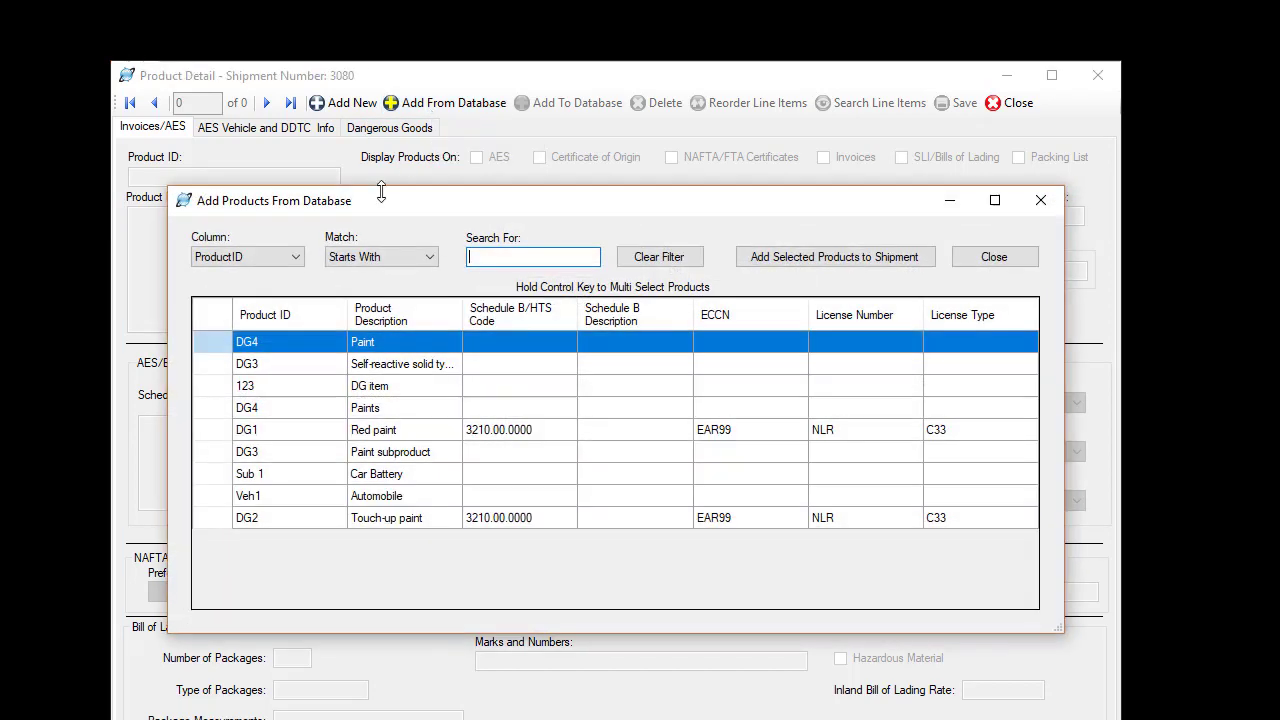
pyautogui.click(370, 429)
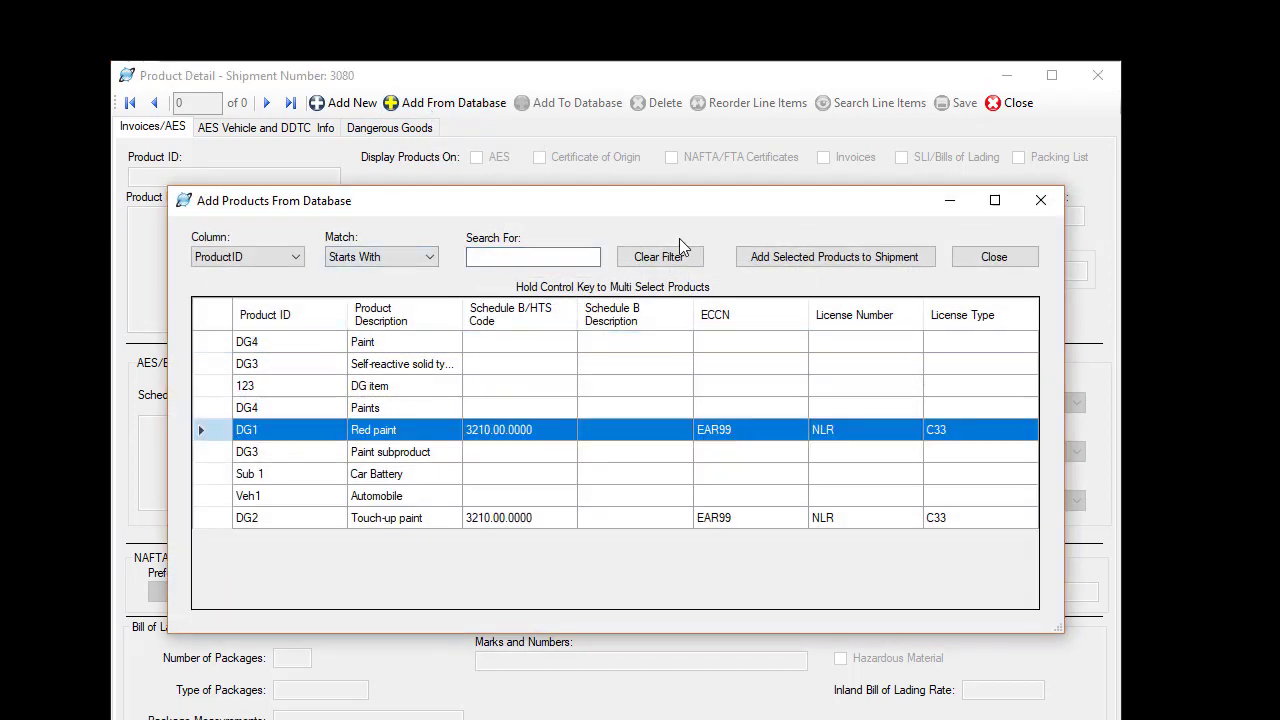
pyautogui.click(814, 262)
# Add the DG3 Self-reactive solid type D product from the database and set its sales quantity to 1.
pyautogui.click(468, 108)
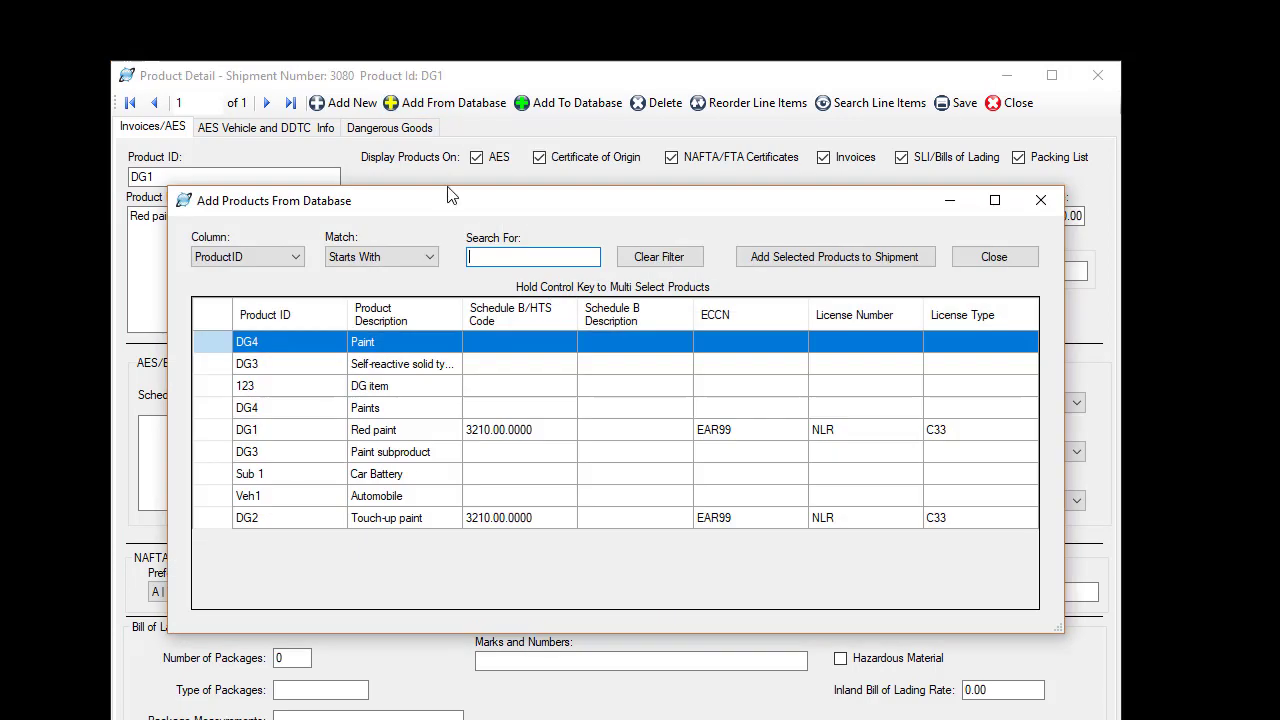
pyautogui.click(305, 363)
pyautogui.click(834, 257)
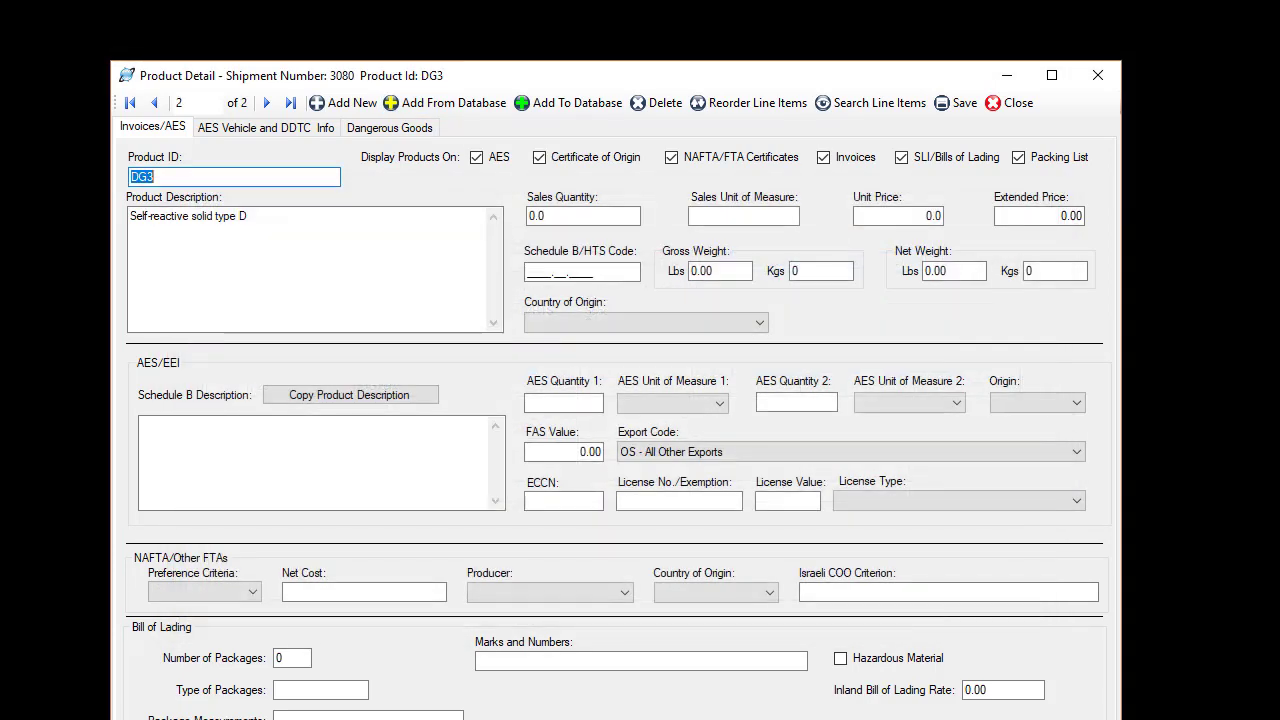
pyautogui.click(563, 217)
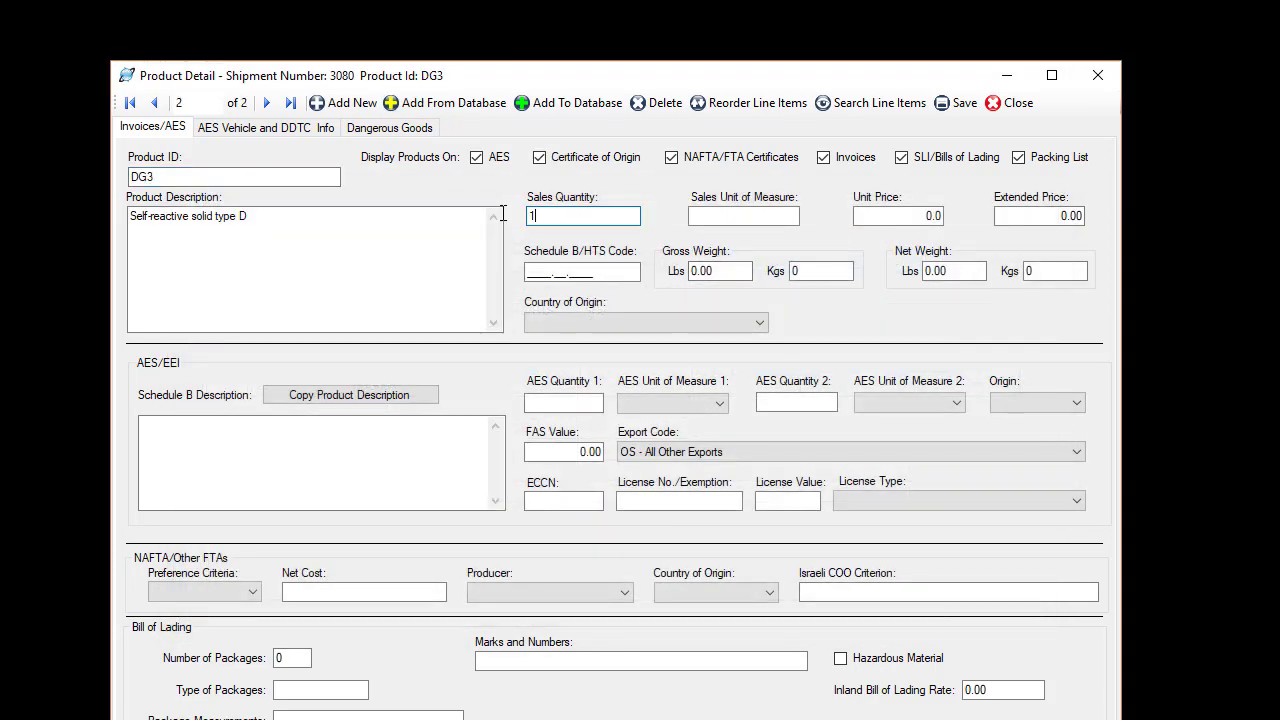
pyautogui.write('1')
pyautogui.press('Tab')
# Set the IATA quantity to 1 in the dangerous goods data of the shipment's DG1 Red paint line item.
pyautogui.click(156, 103)
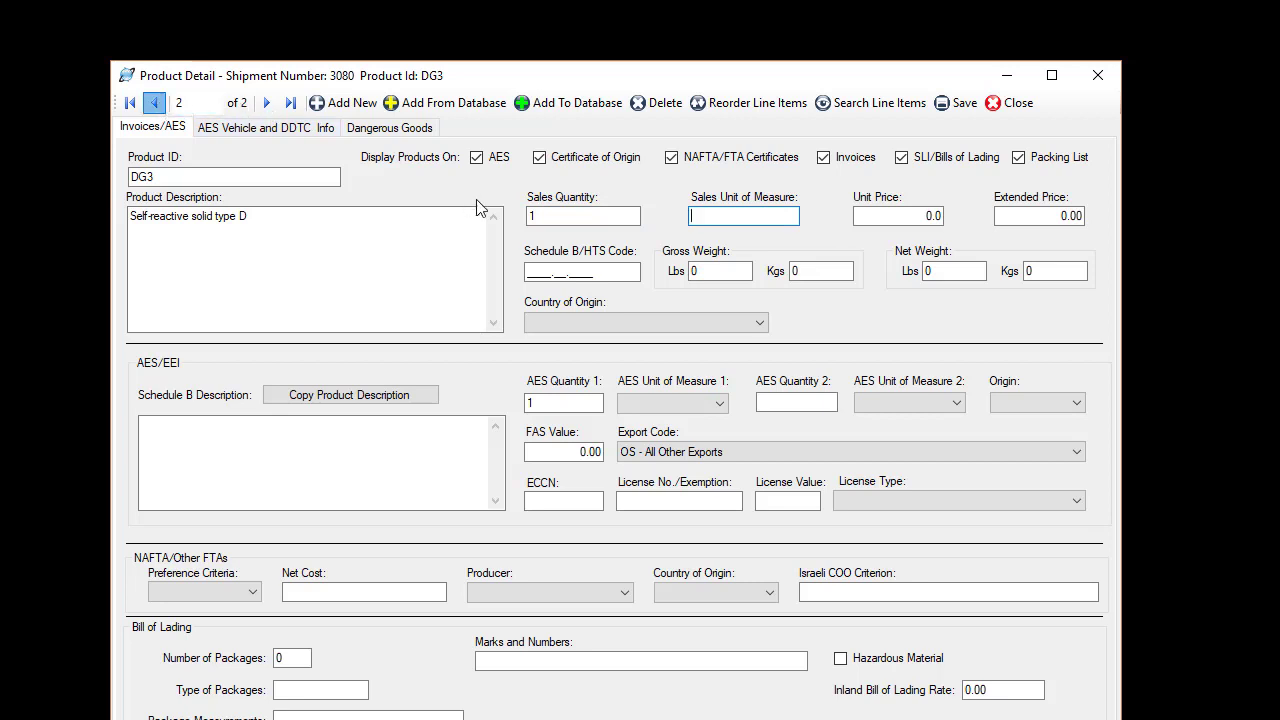
pyautogui.press('Tab')
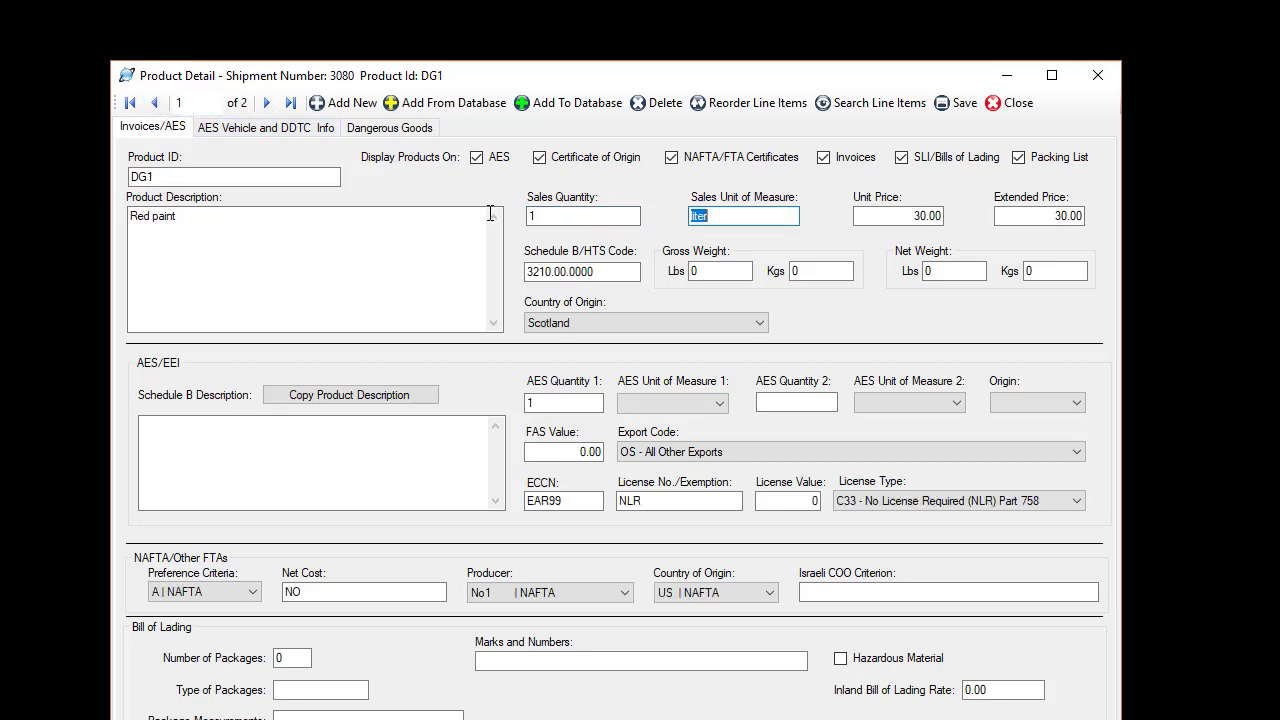
pyautogui.click(404, 133)
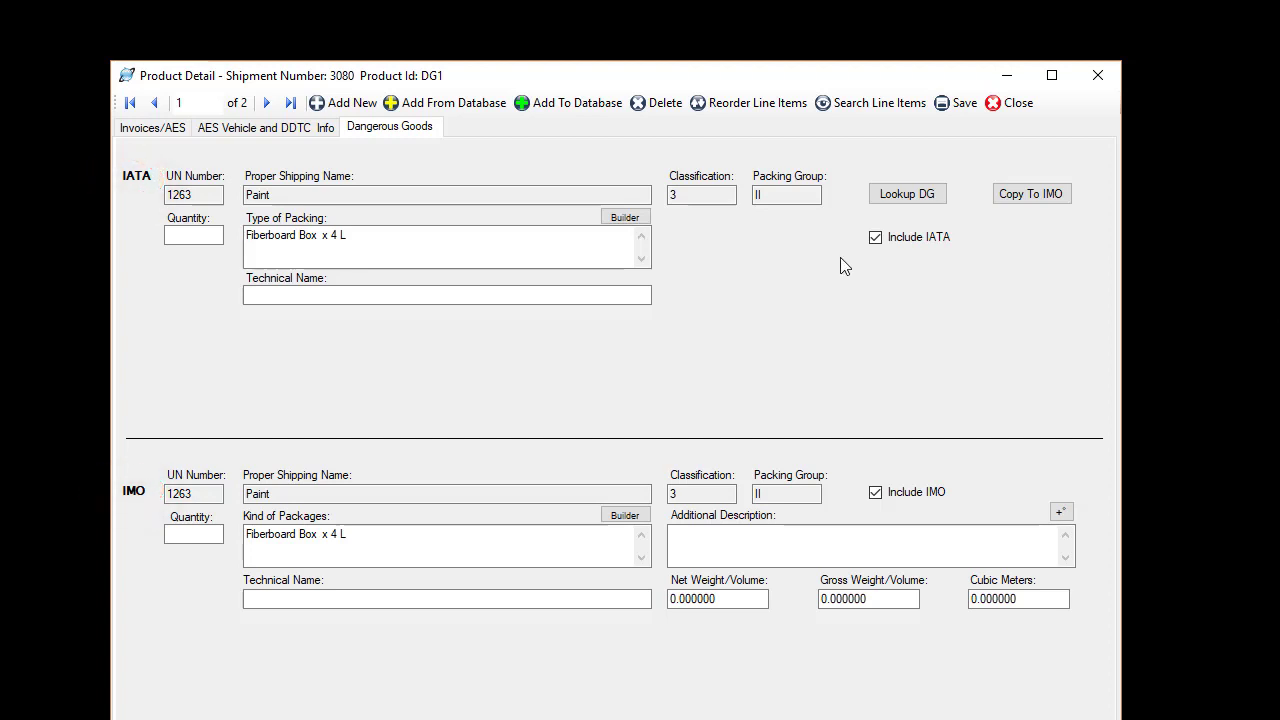
pyautogui.click(168, 235)
pyautogui.write('1')
pyautogui.press('Tab')
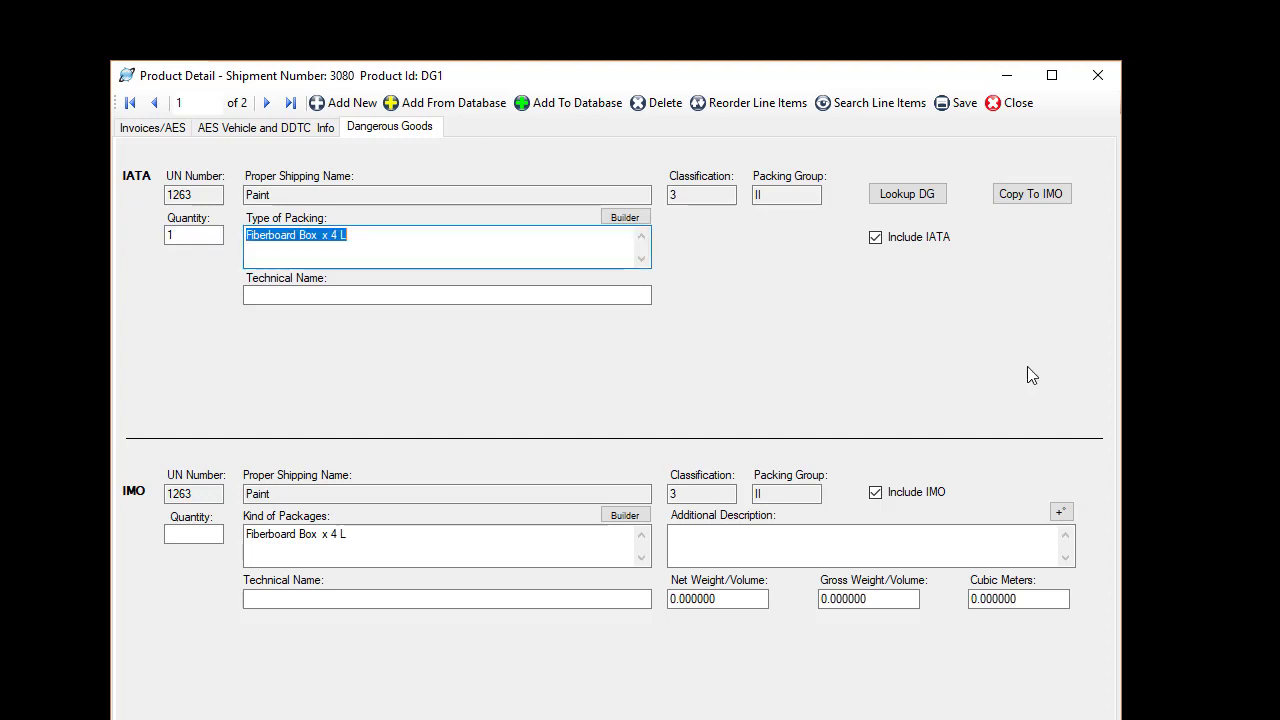
# Set the IATA quantity to 1 for the shipment's DG3 line item.
pyautogui.click(266, 102)
pyautogui.click(184, 236)
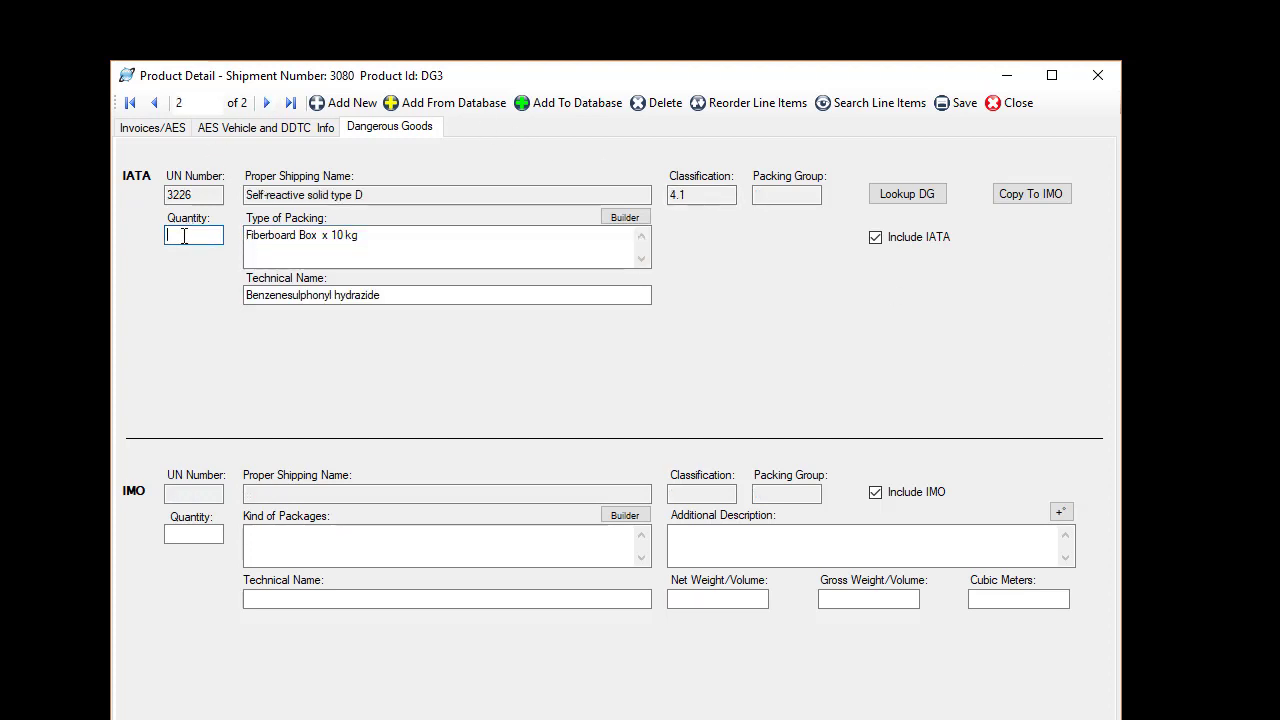
pyautogui.write('1')
pyautogui.press('Tab')
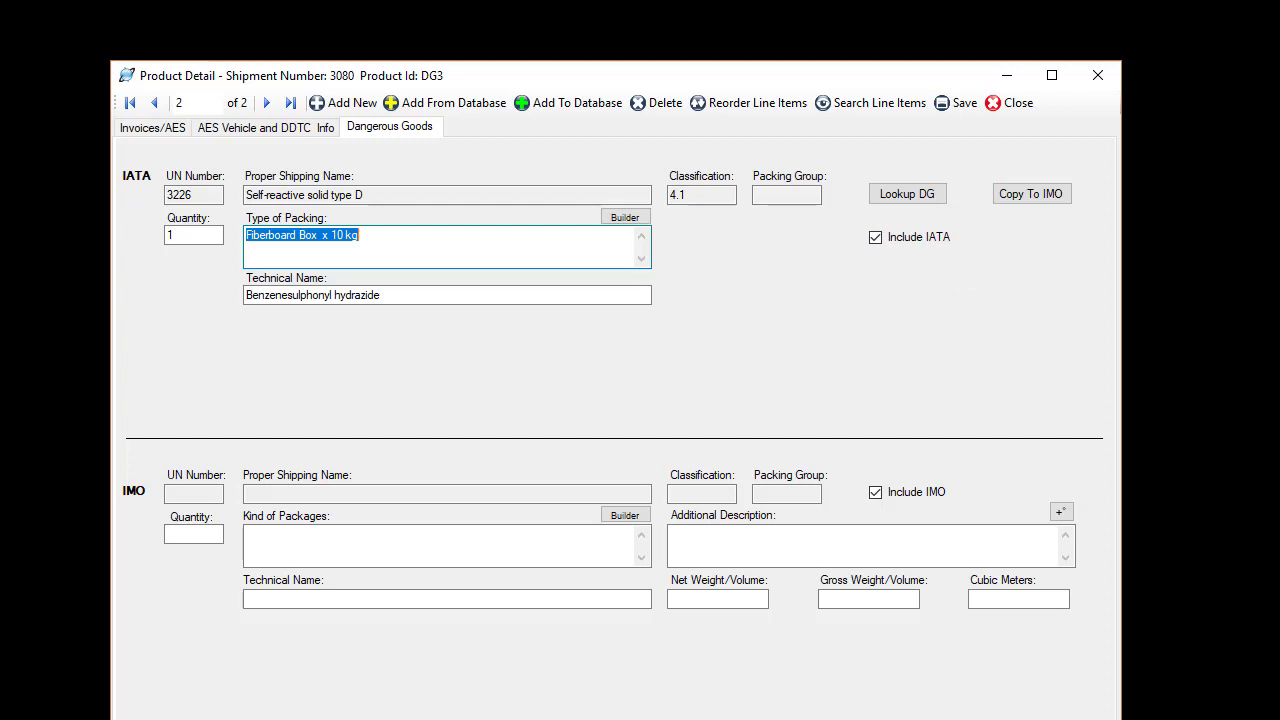
# Copy the DG3 item's IATA data to its IMO section and set the IMO quantity to 1.
pyautogui.click(1020, 205)
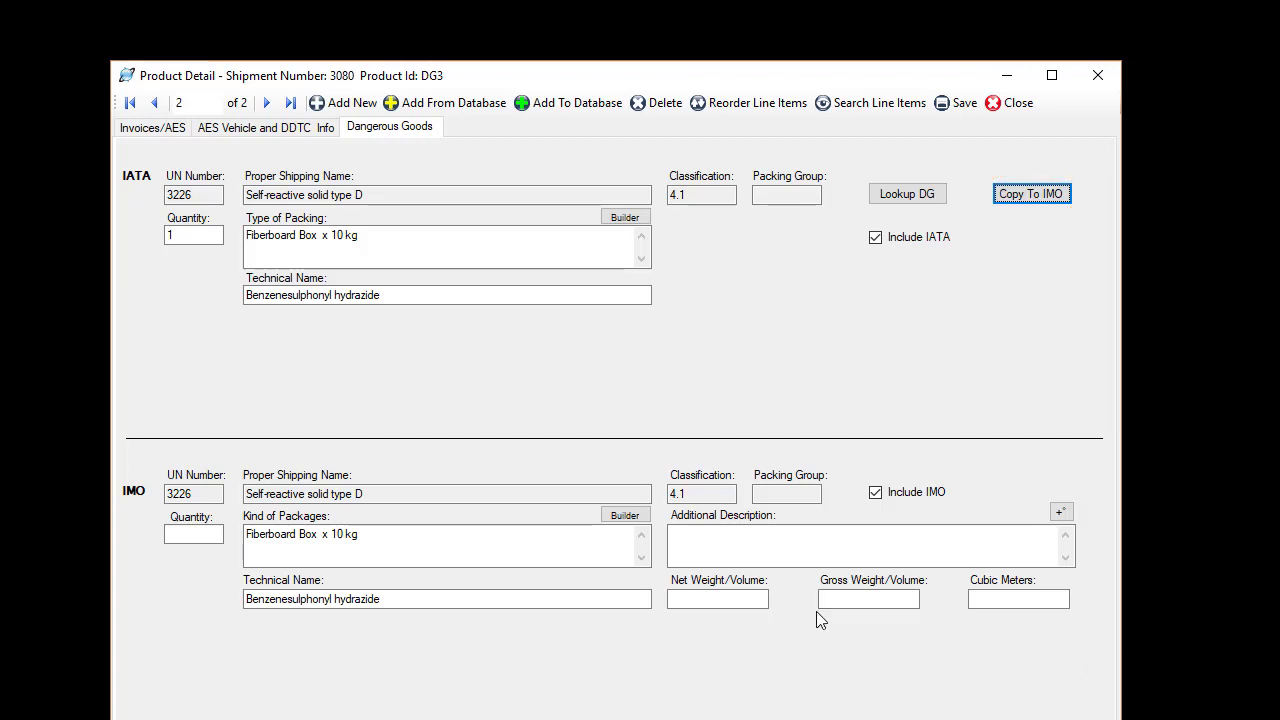
pyautogui.click(219, 537)
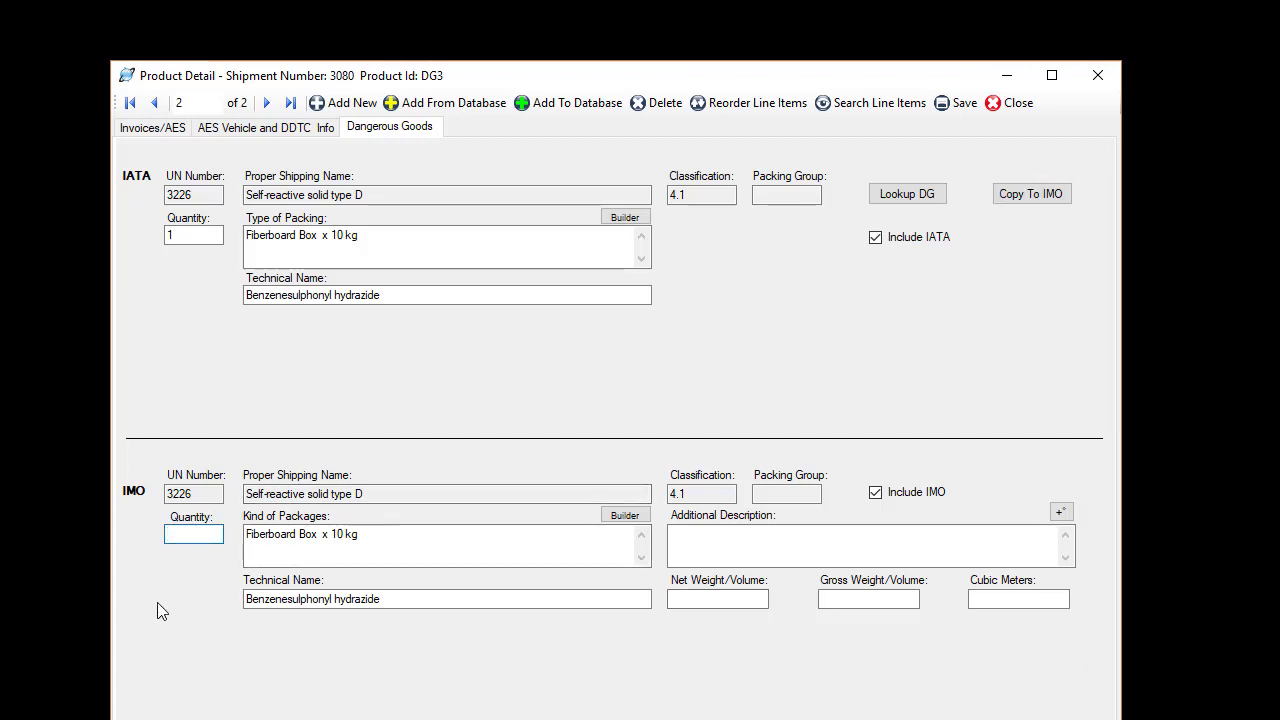
pyautogui.write('1')
pyautogui.press('Tab')
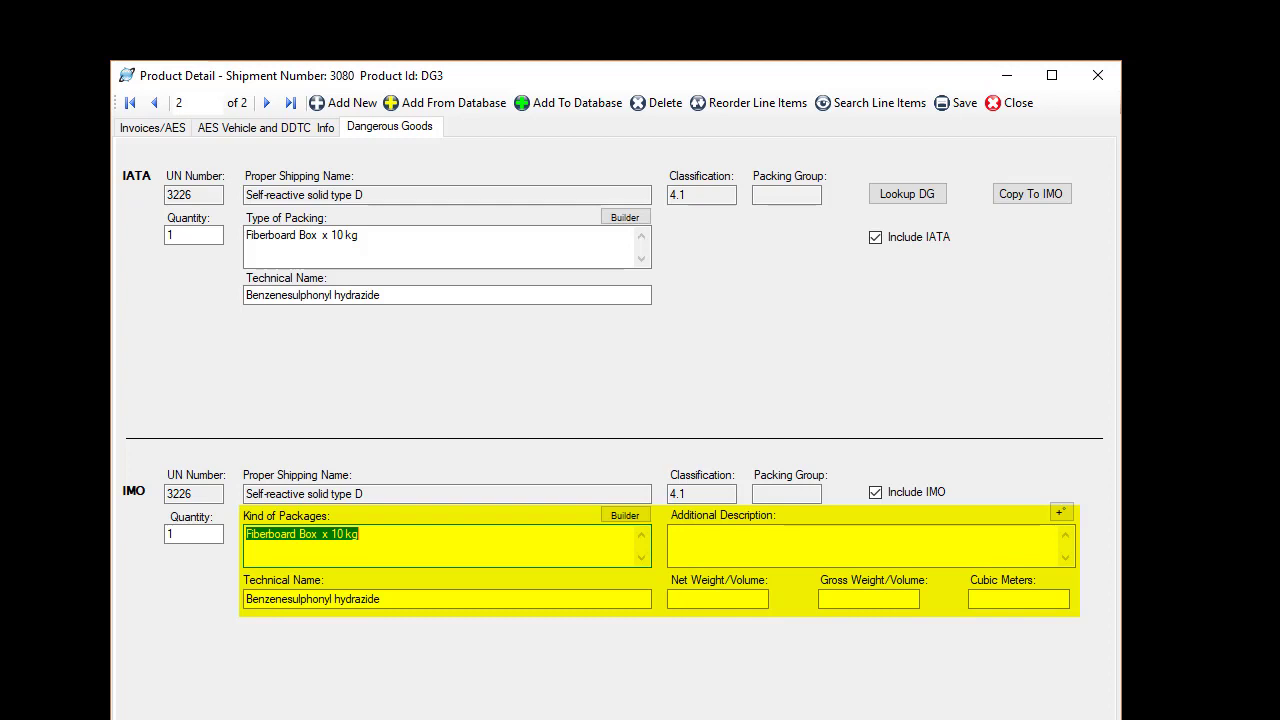
# Give DG3's IMO data a net weight/volume of 30, gross of 40 and additional description "Limited quantity", and save and close the product detail.
pyautogui.click(686, 596)
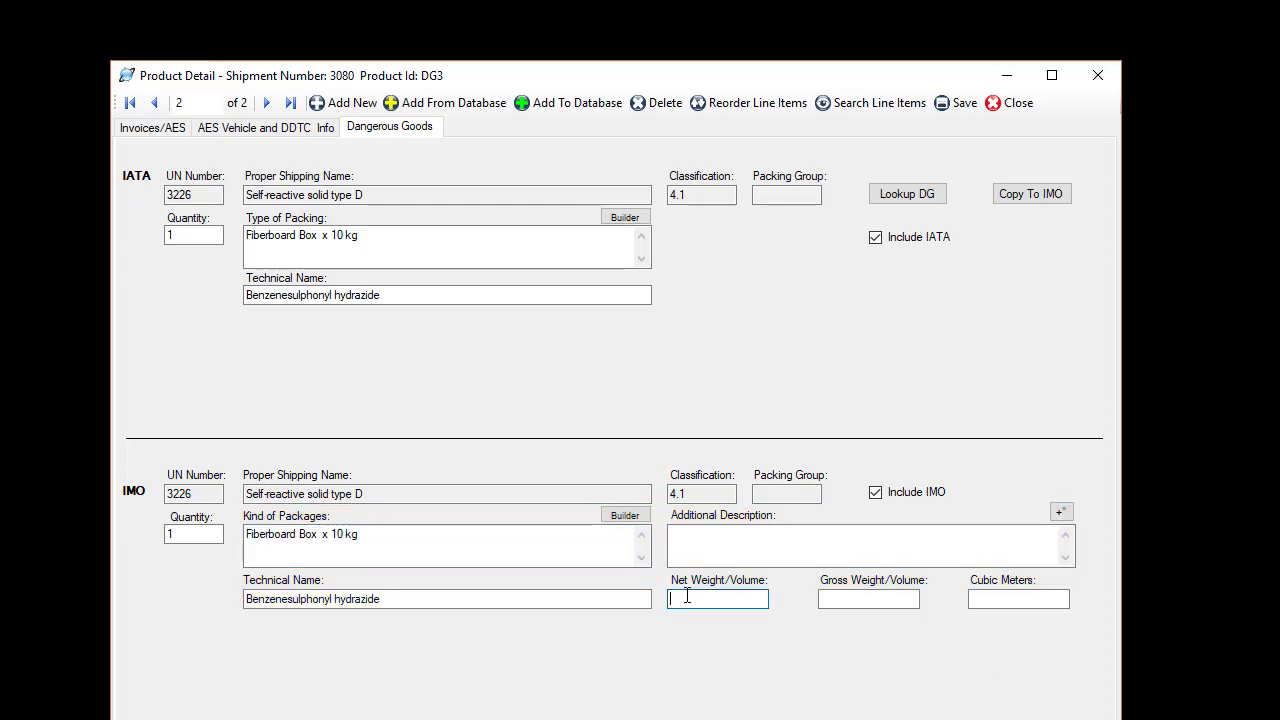
pyautogui.write('30')
pyautogui.press('Tab')
pyautogui.write('40')
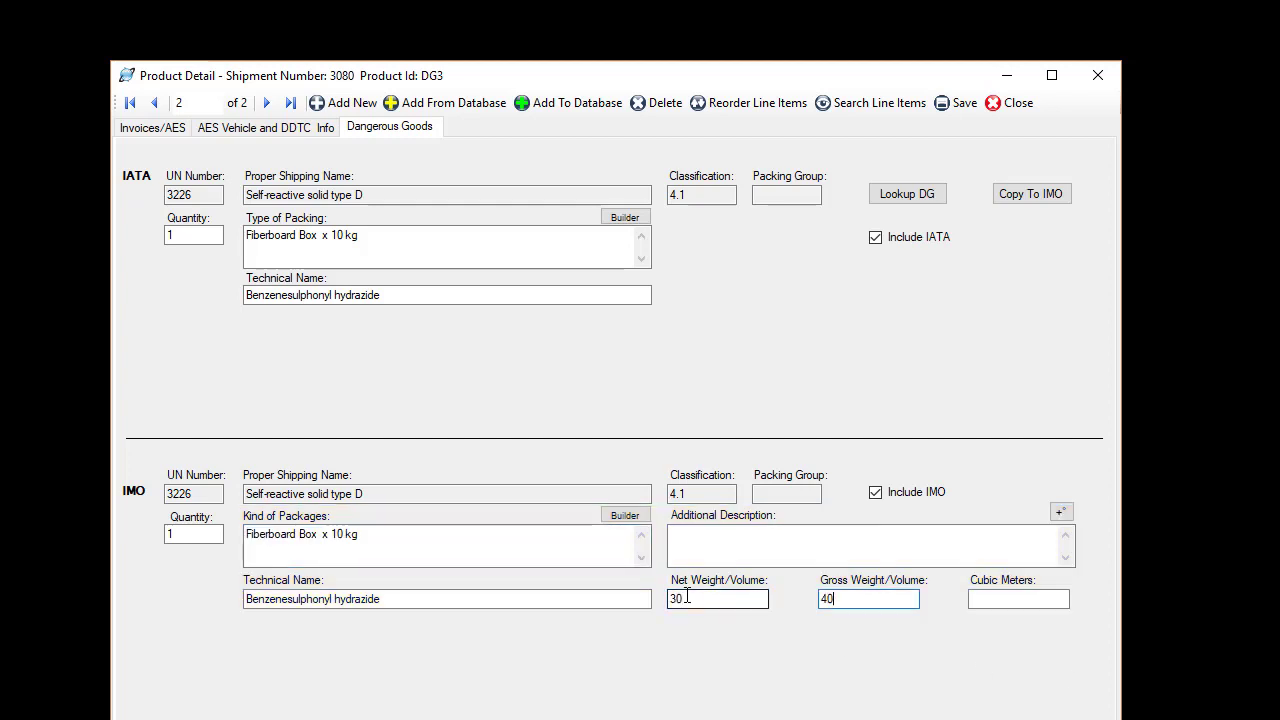
pyautogui.press('Tab')
pyautogui.click(719, 537)
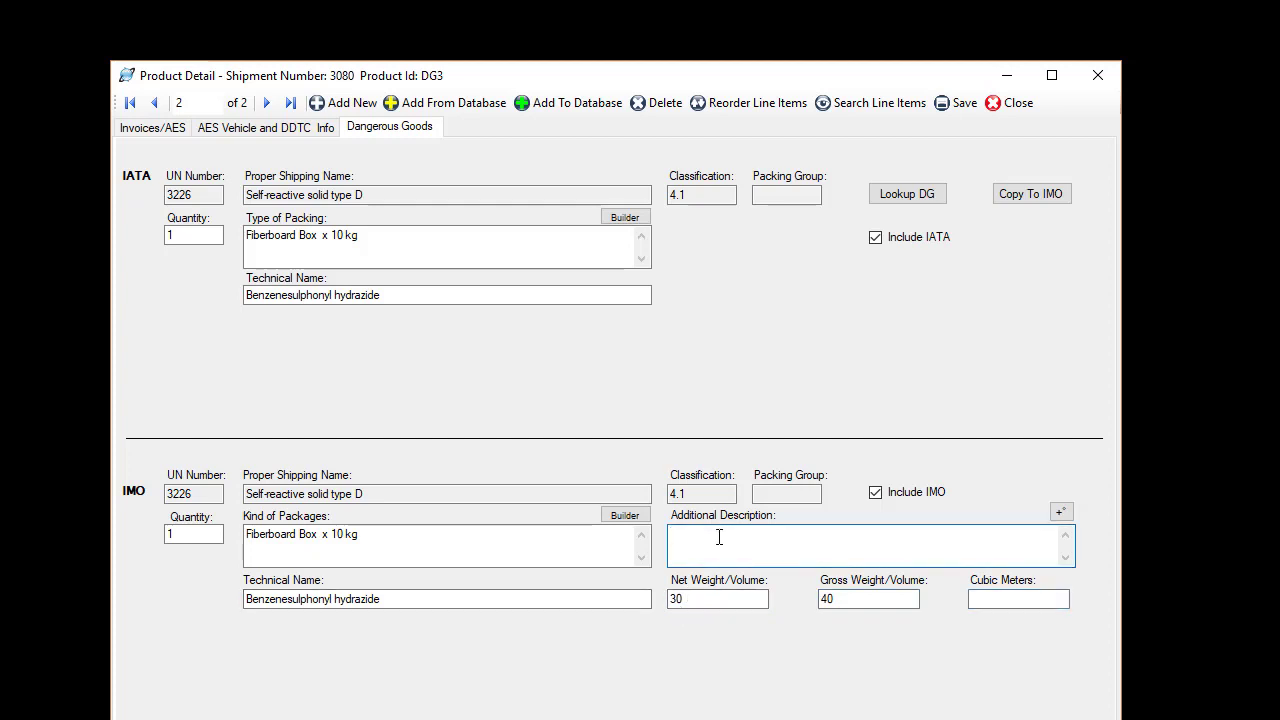
pyautogui.write('Limited quantity')
pyautogui.press('Tab')
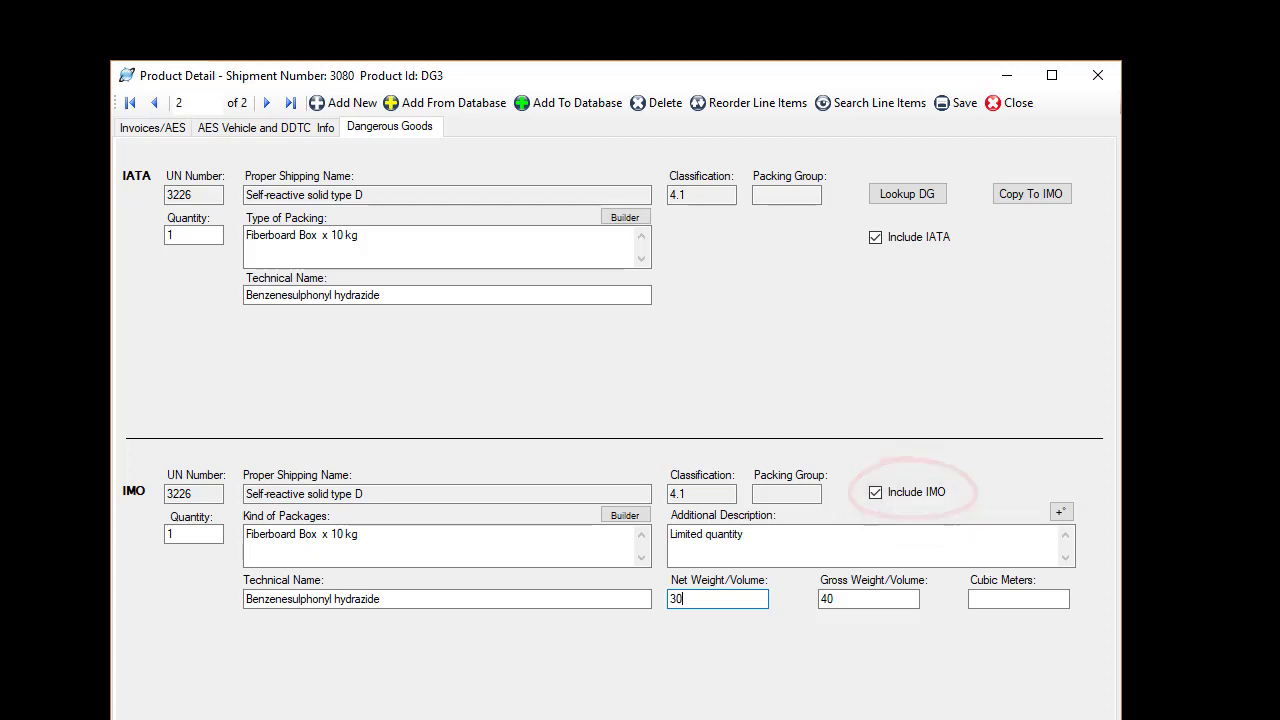
pyautogui.click(950, 103)
pyautogui.click(1014, 103)
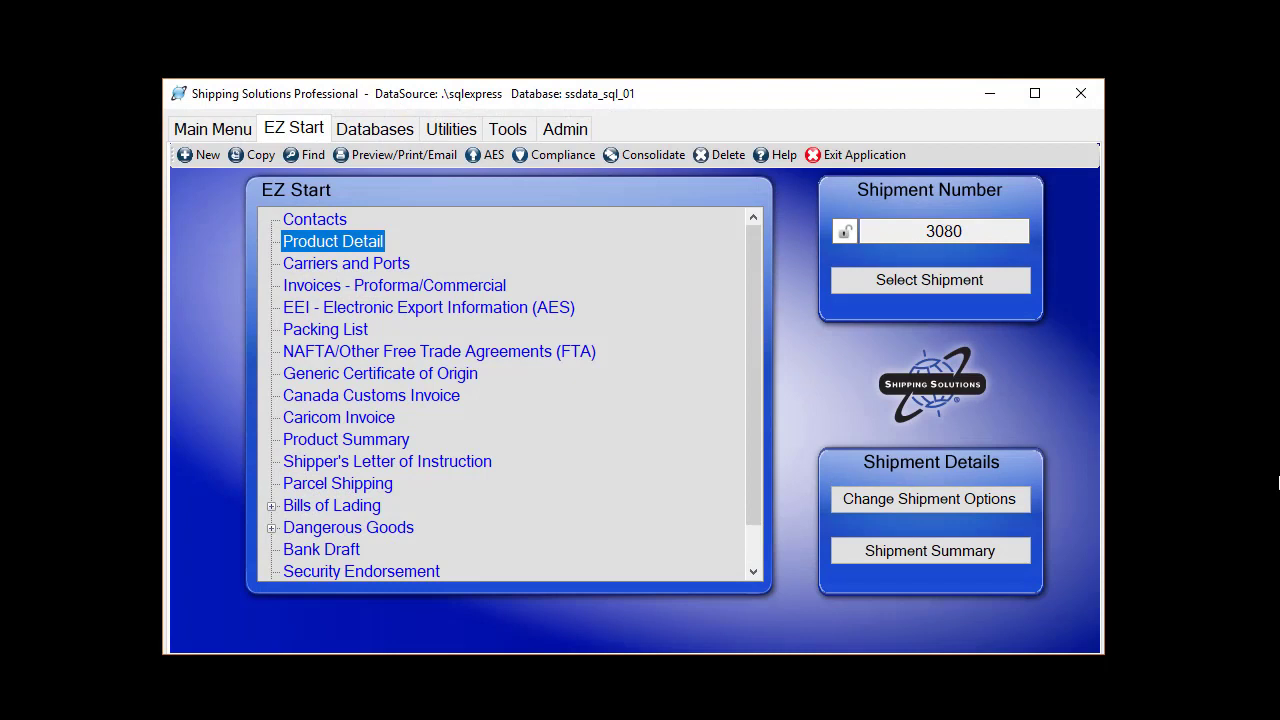
# Open the shipment's Dangerous Goods IATA form and enter MSP as the airport of departure and LHR as the destination airport.
pyautogui.click(271, 527)
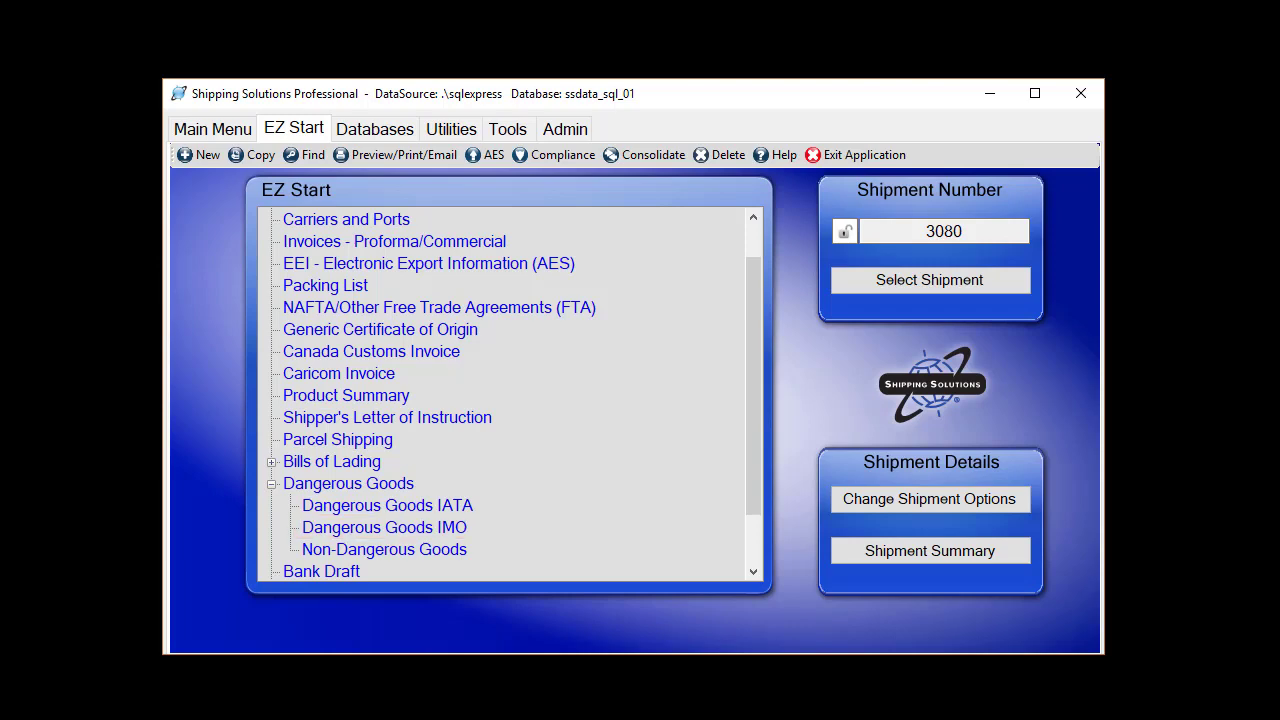
pyautogui.click(465, 506)
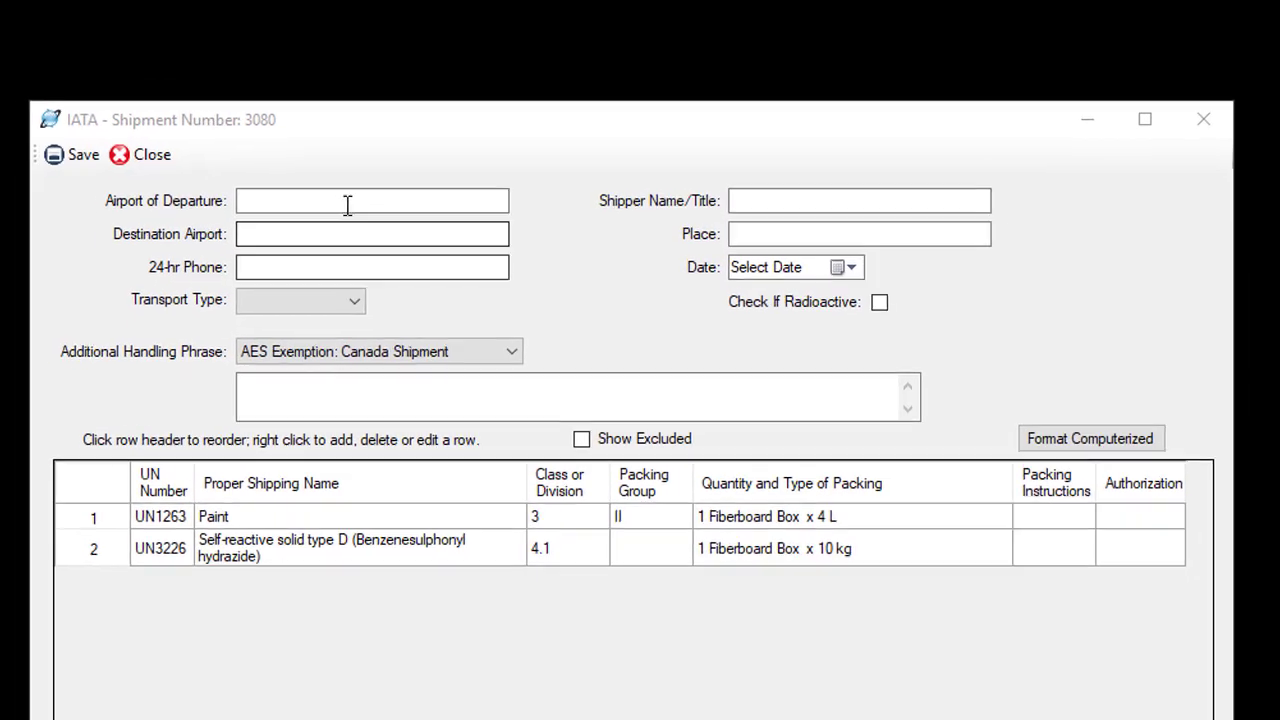
pyautogui.click(410, 157)
pyautogui.write('M')
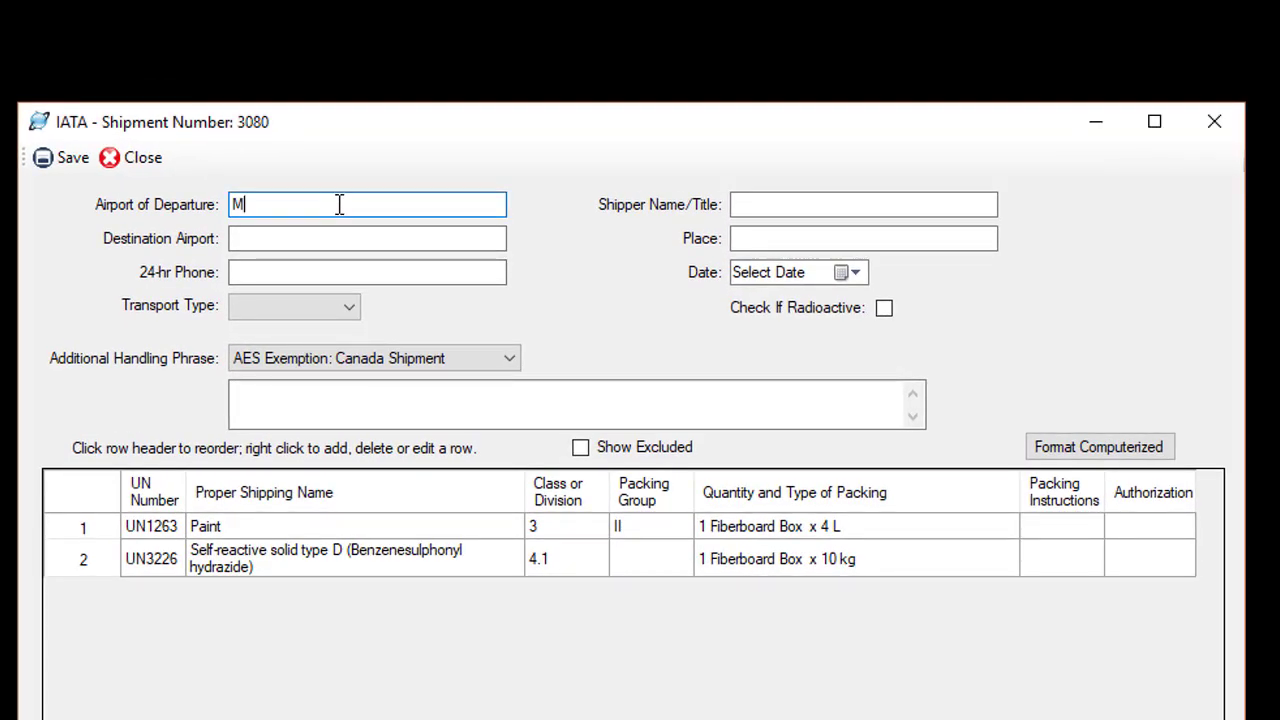
pyautogui.write('SP')
pyautogui.press('Tab')
pyautogui.write('LHR')
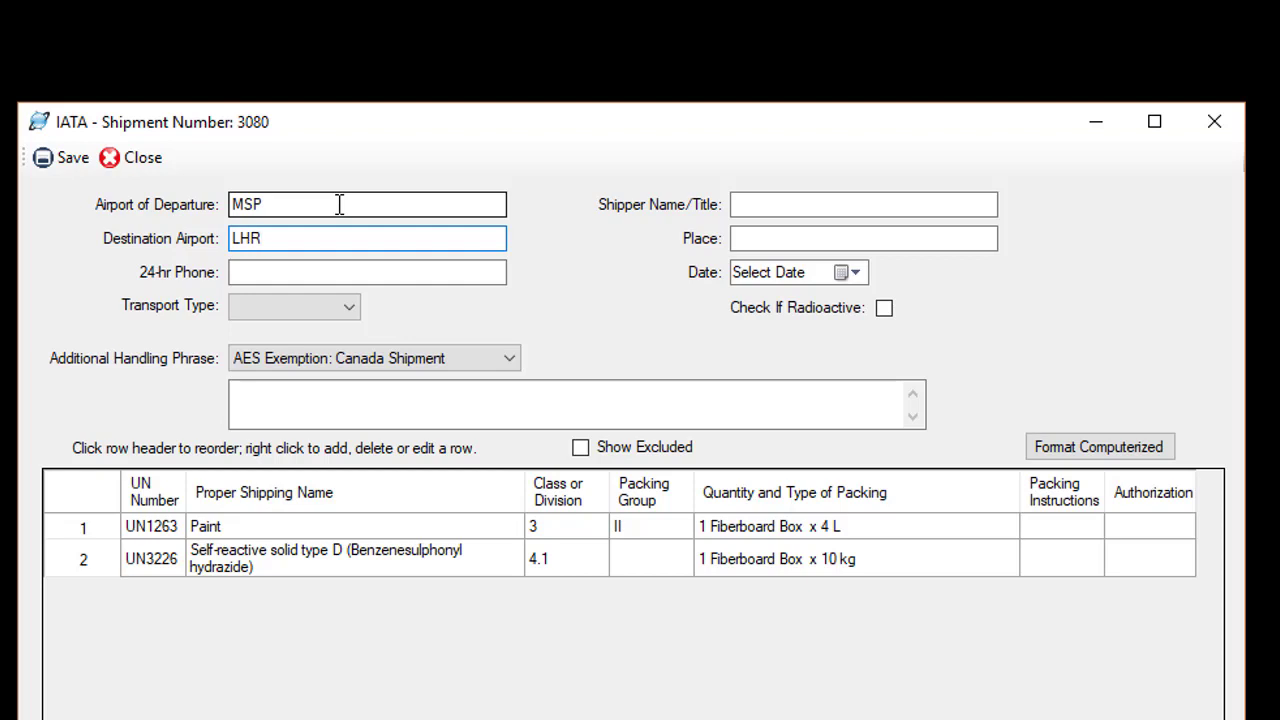
# Enter the 24-hour phone number on the IATA form.
pyautogui.press('Tab')
pyautogui.write('6125')
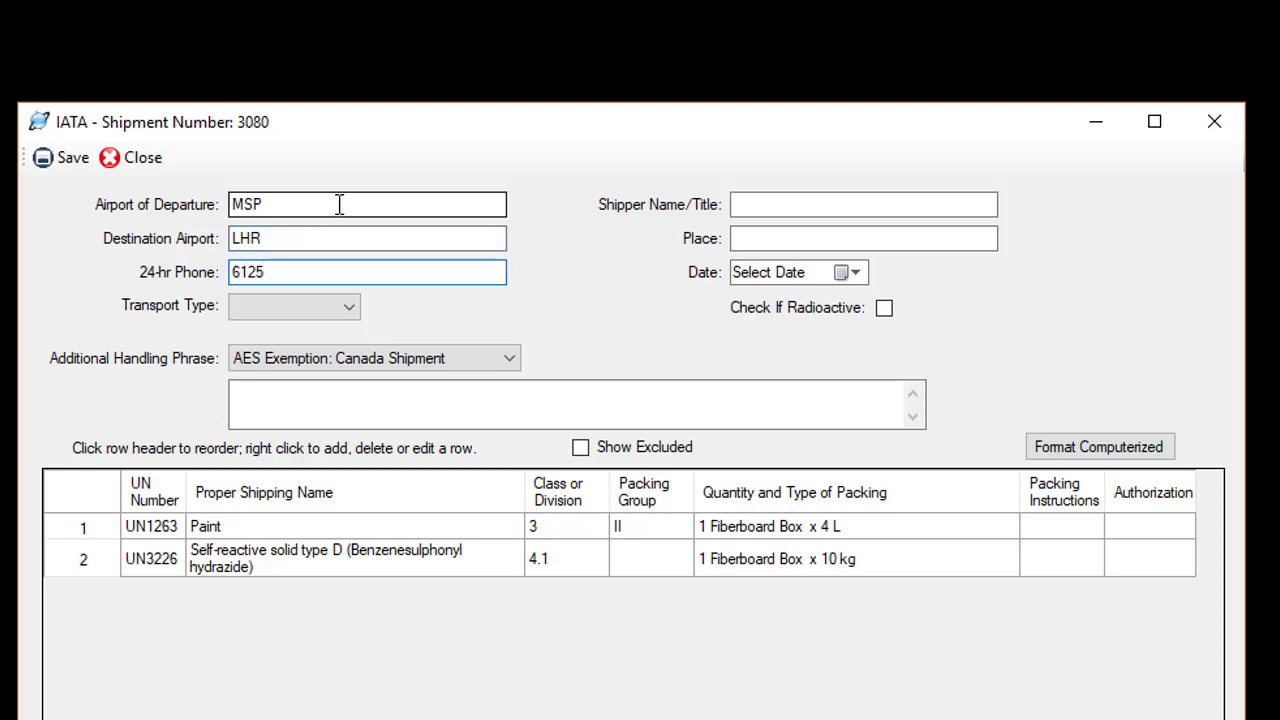
pyautogui.press('BackSpace')
pyautogui.write('-555-1212')
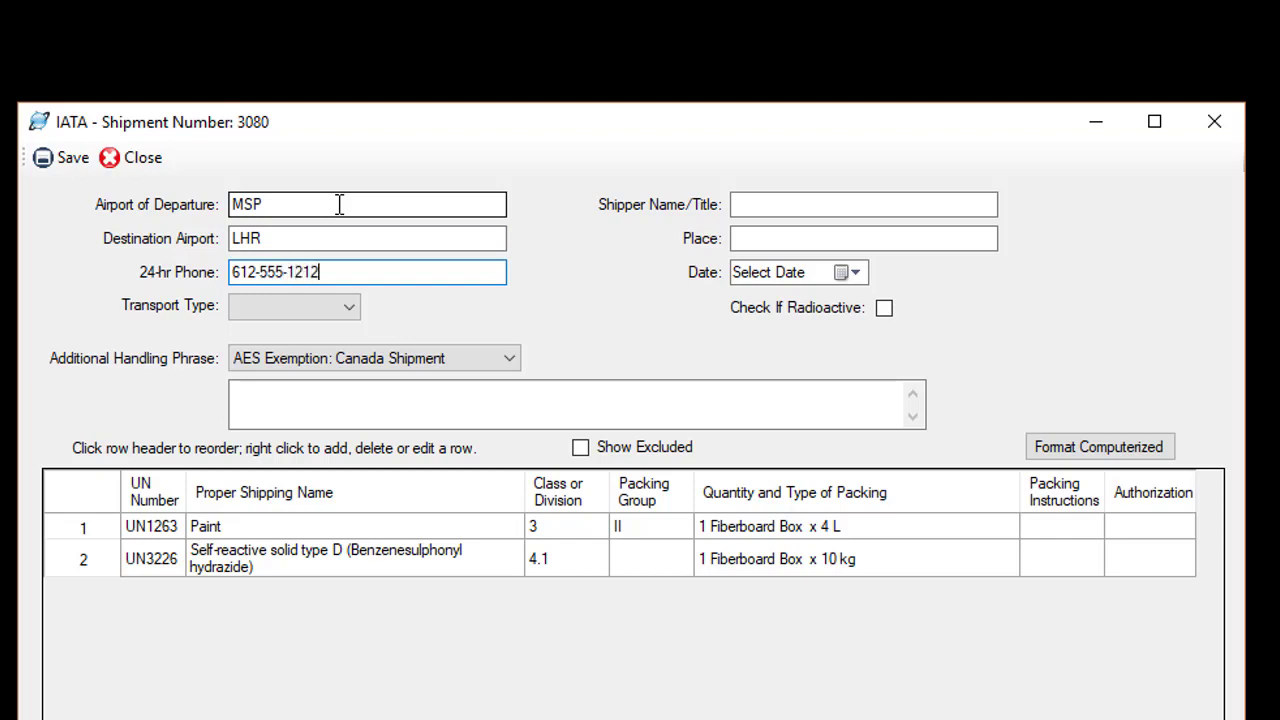
pyautogui.press('Tab')
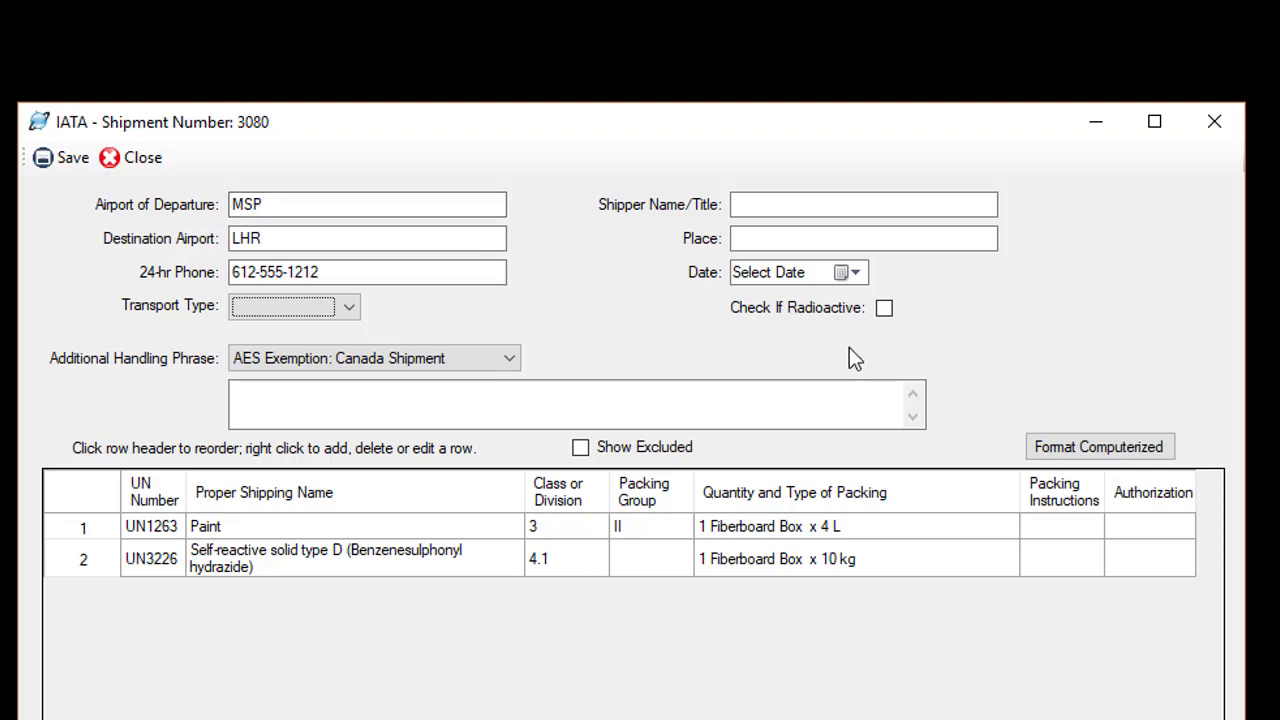
# Apply the Hazmat warning as the IATA form's additional handling phrase.
pyautogui.click(889, 313)
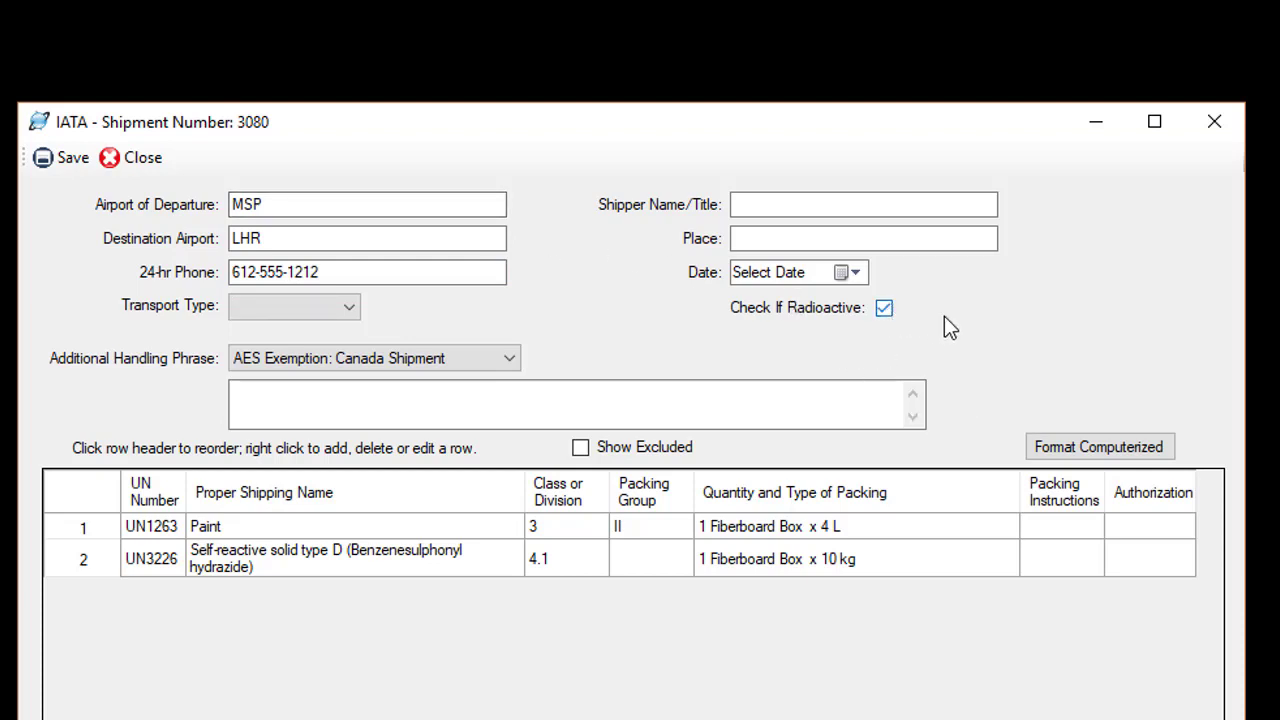
pyautogui.click(885, 312)
pyautogui.click(513, 358)
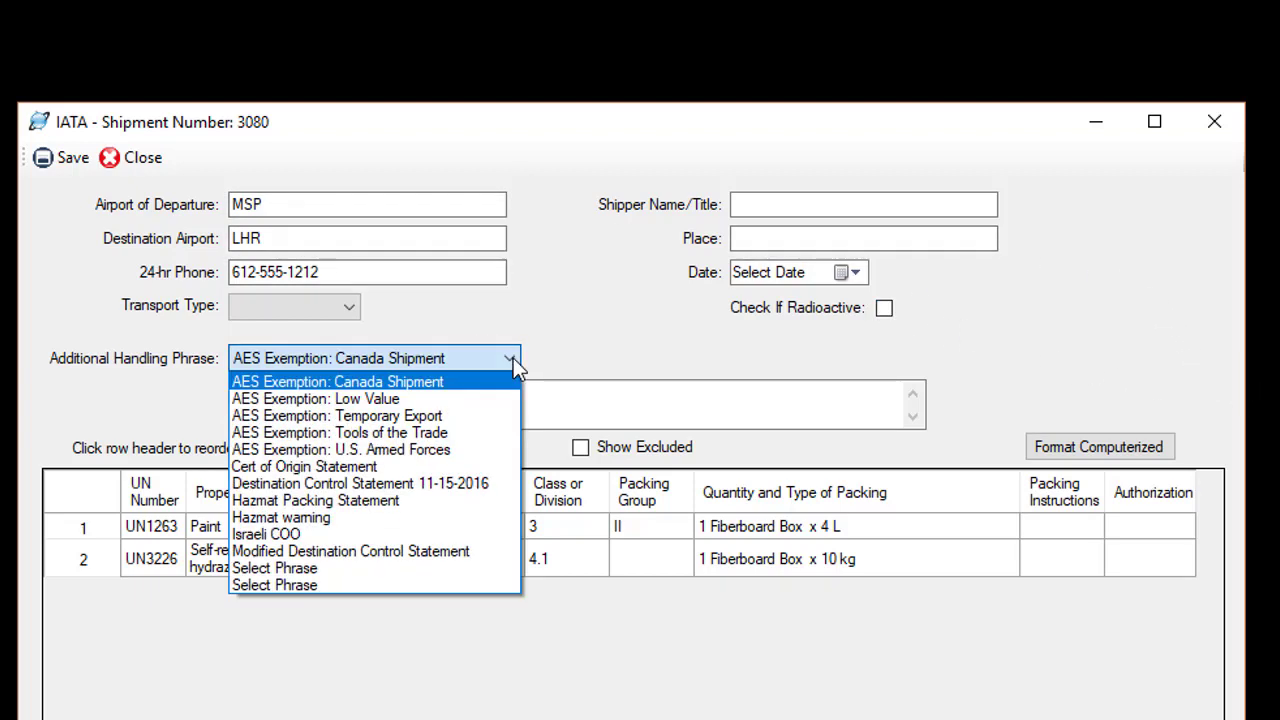
pyautogui.click(310, 518)
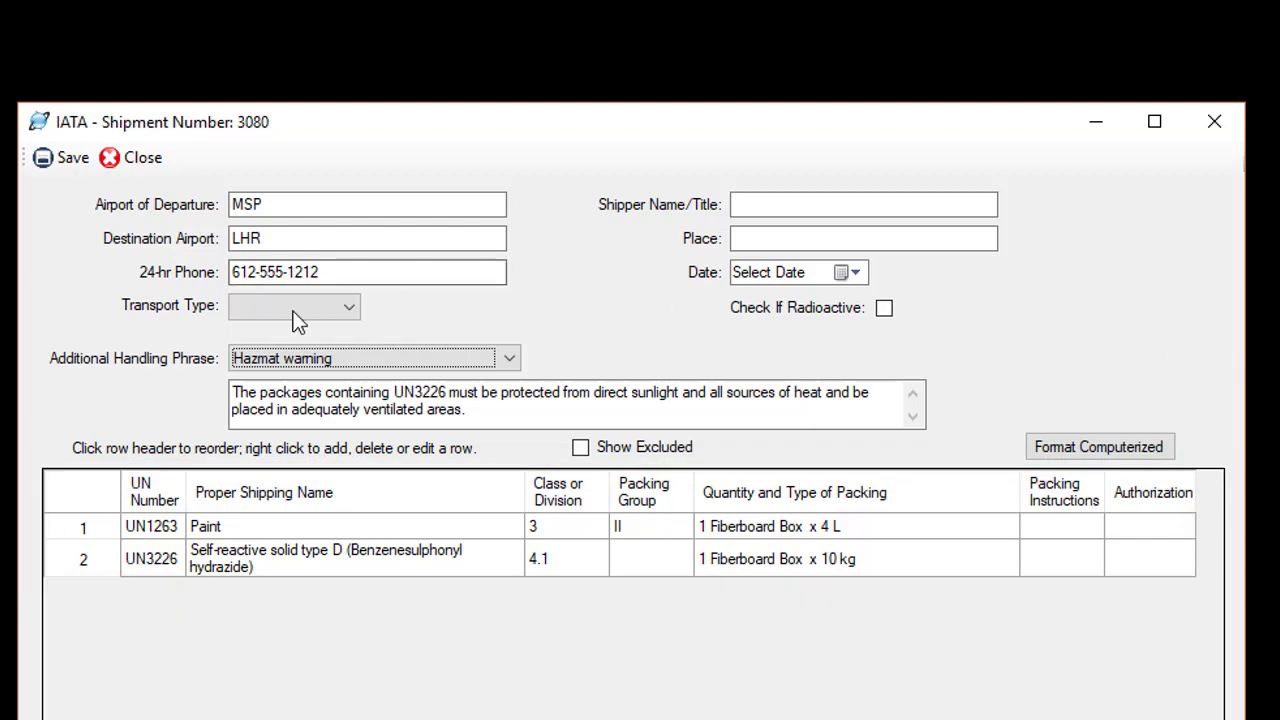
pyautogui.click(97, 531)
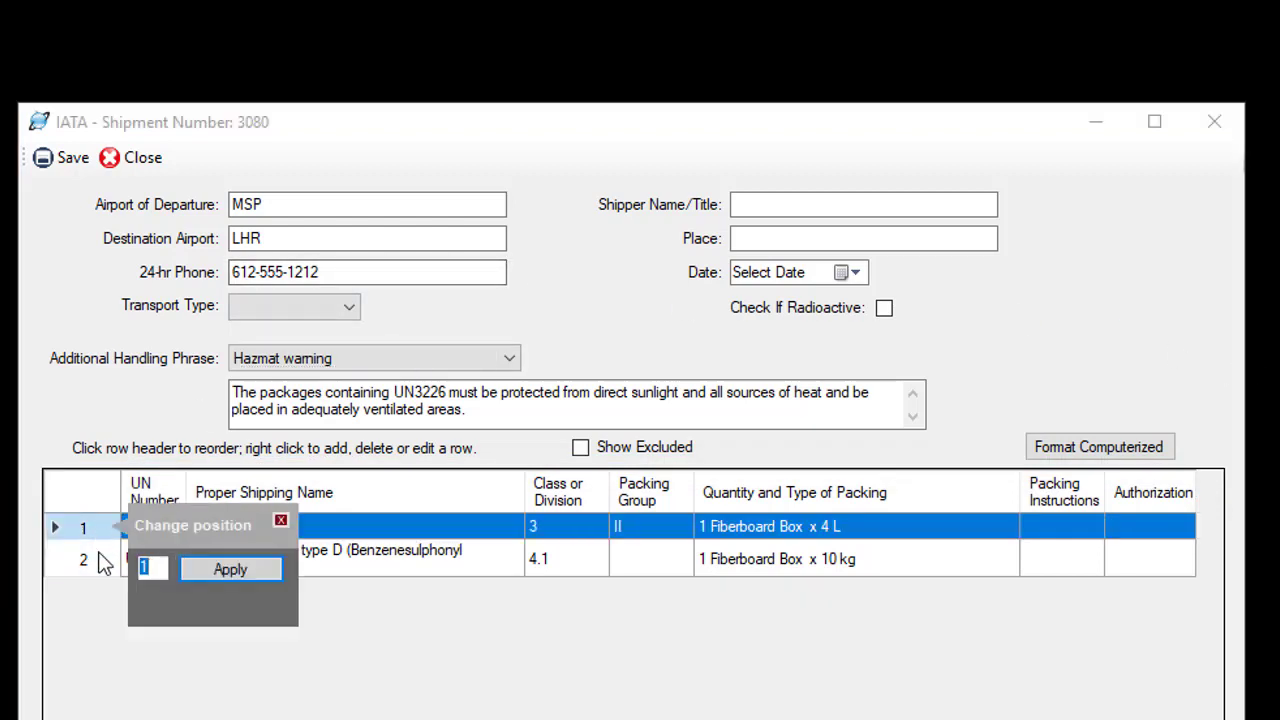
pyautogui.click(279, 522)
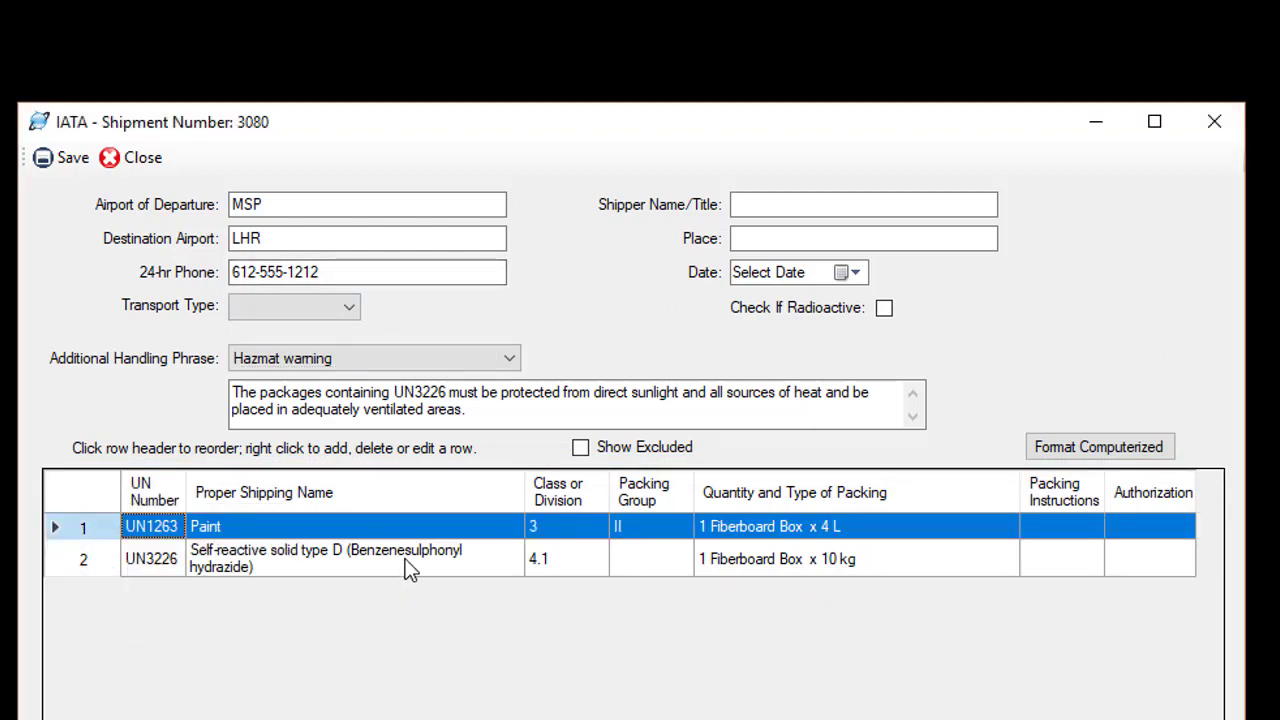
# Edit the UN3226 self-reactive solid product on the IATA form and enter WASTE as its PSN qualifying prefix.
pyautogui.click(405, 562)
pyautogui.rightClick(406, 560)
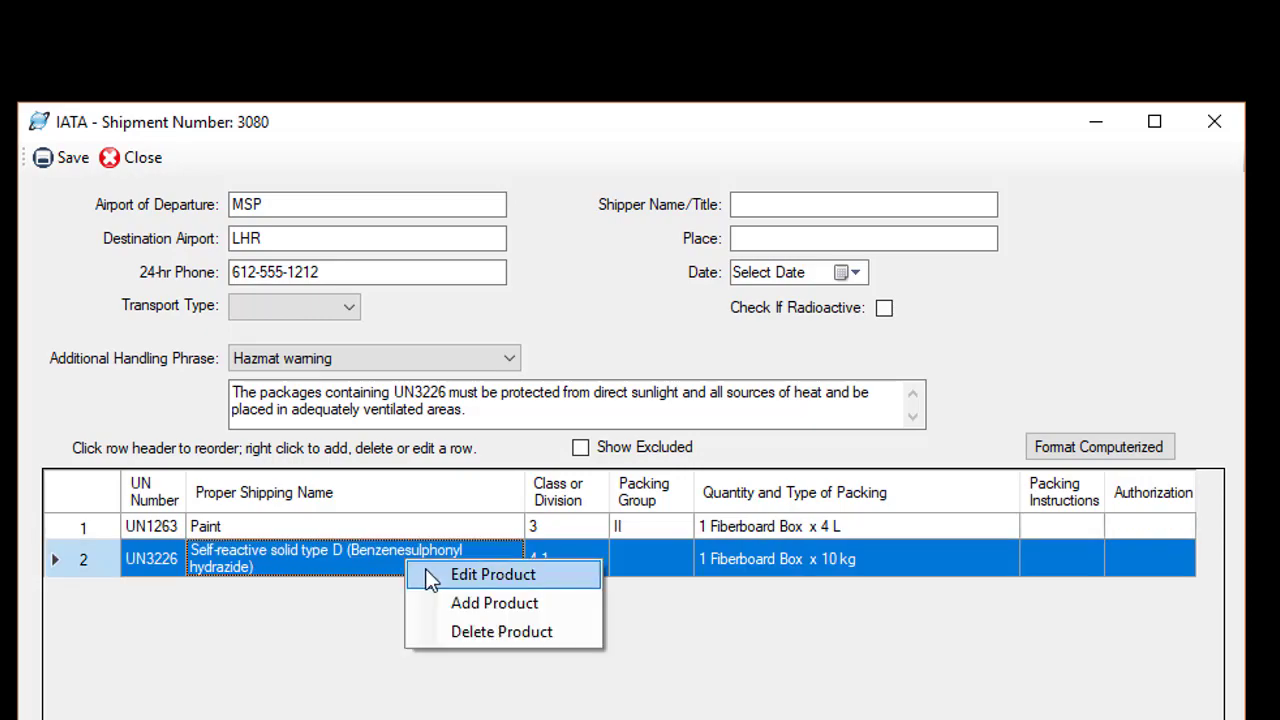
pyautogui.click(431, 575)
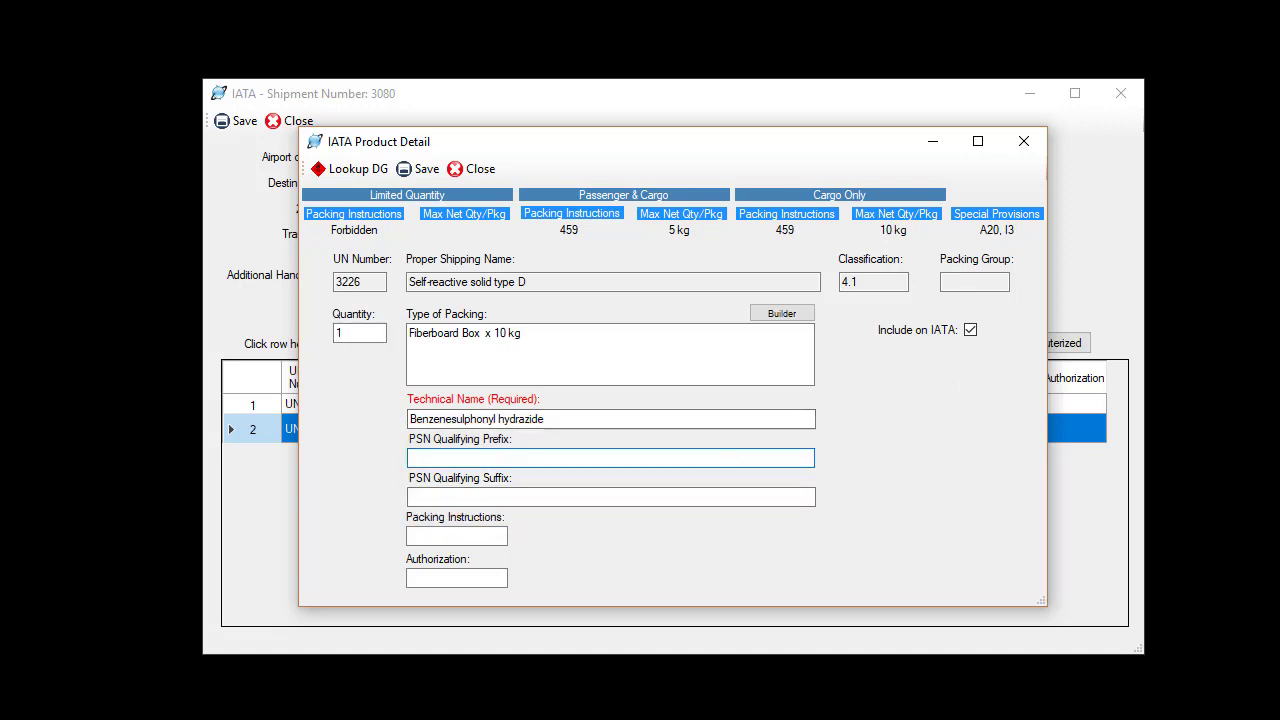
pyautogui.write('WASTE')
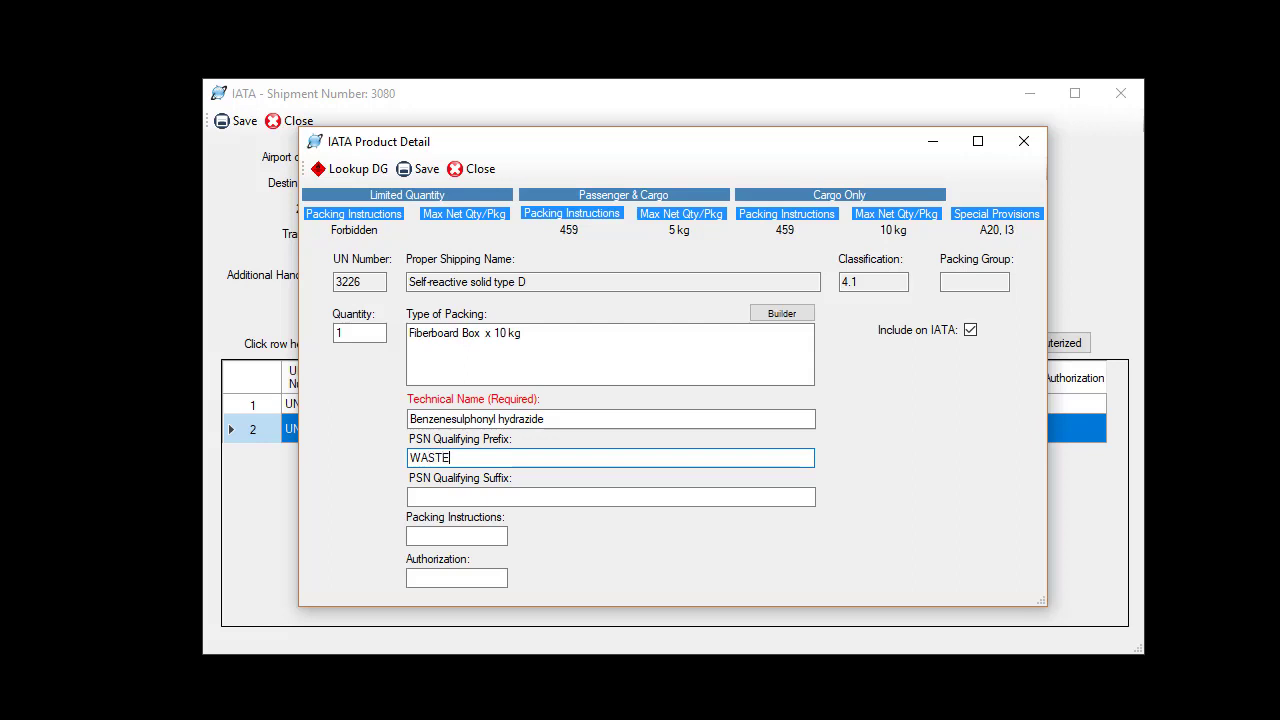
# Enter stabilized as the PSN qualifying suffix and 459 as the packing instructions for UN3226, and save and close the product detail.
pyautogui.press('Tab')
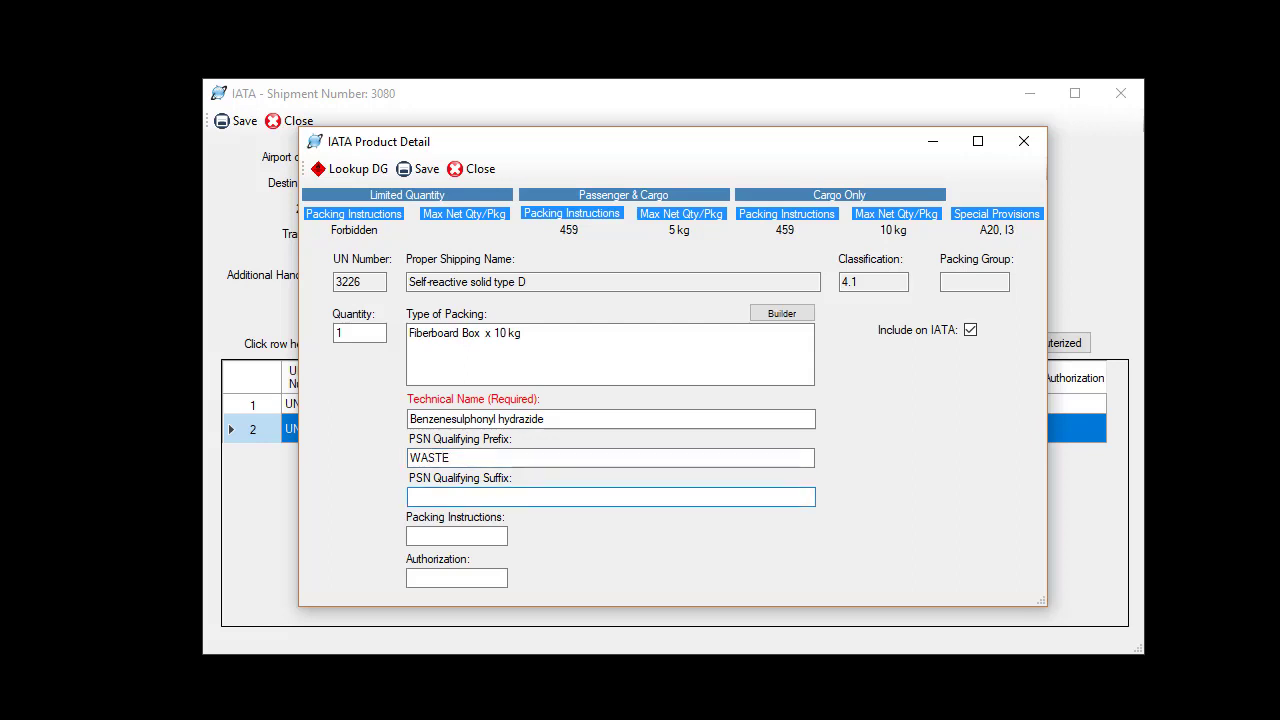
pyautogui.write('stabilized')
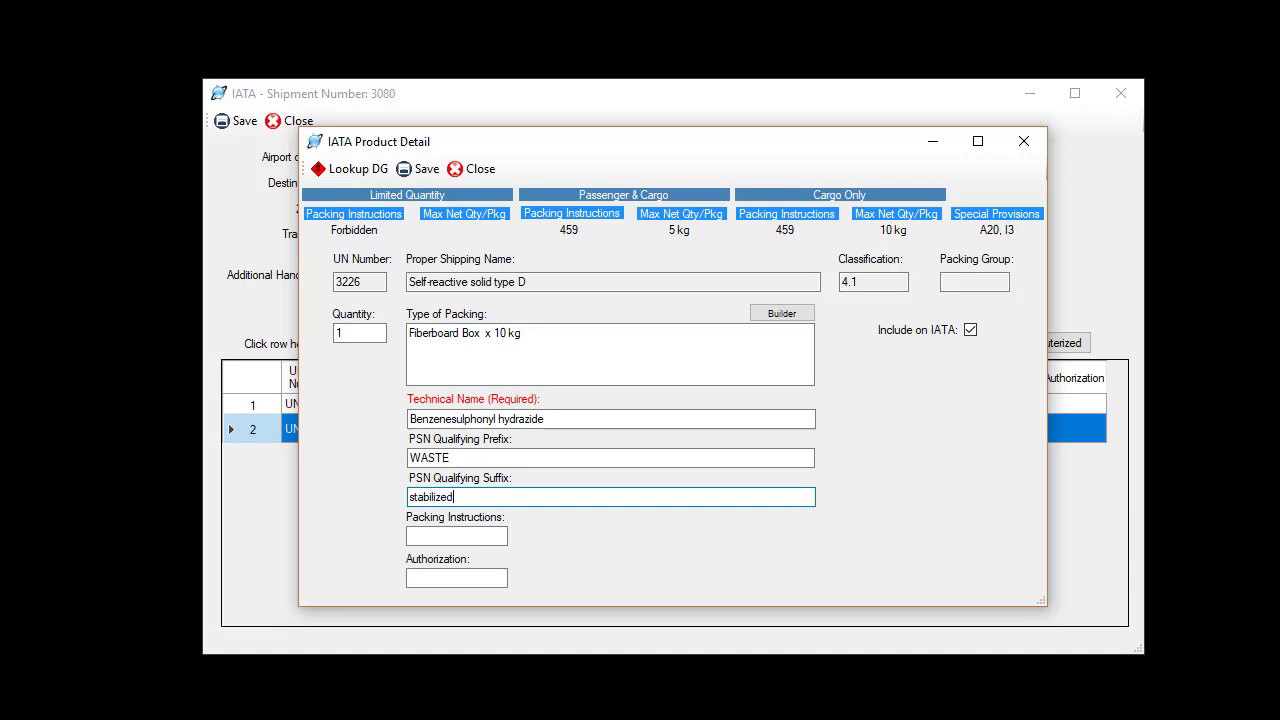
pyautogui.press('Tab')
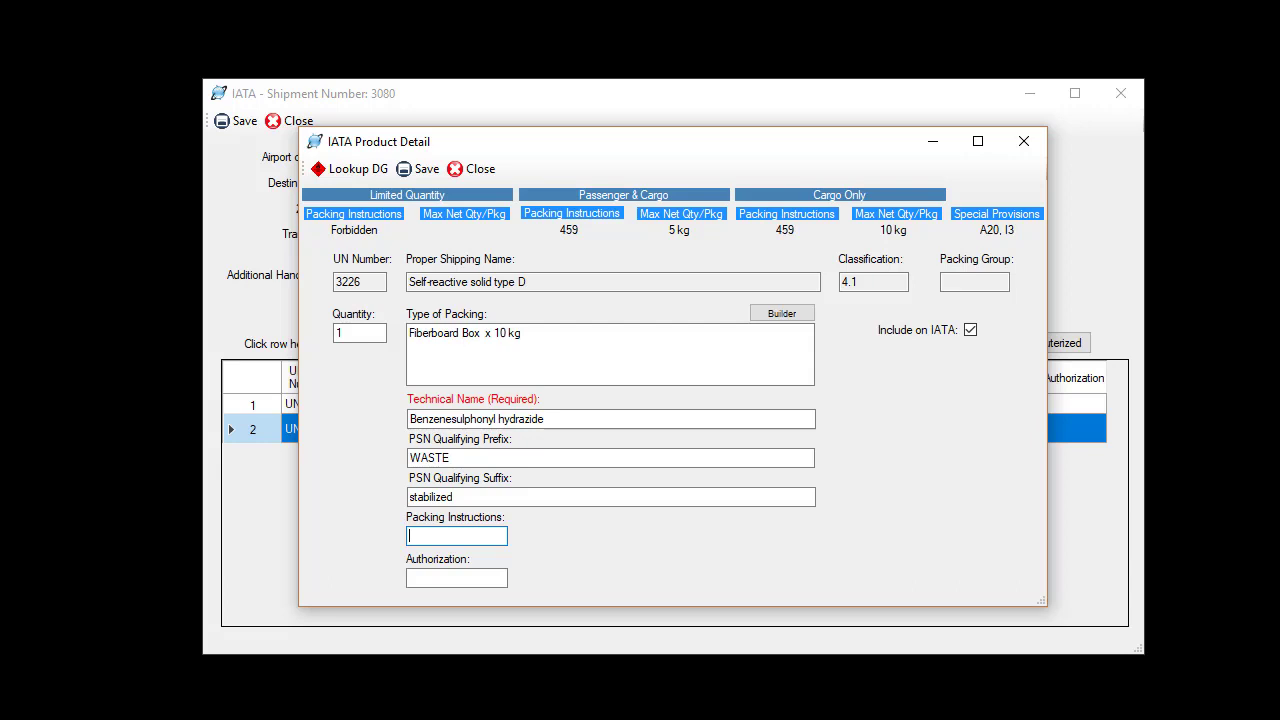
pyautogui.write('459')
pyautogui.press('Tab')
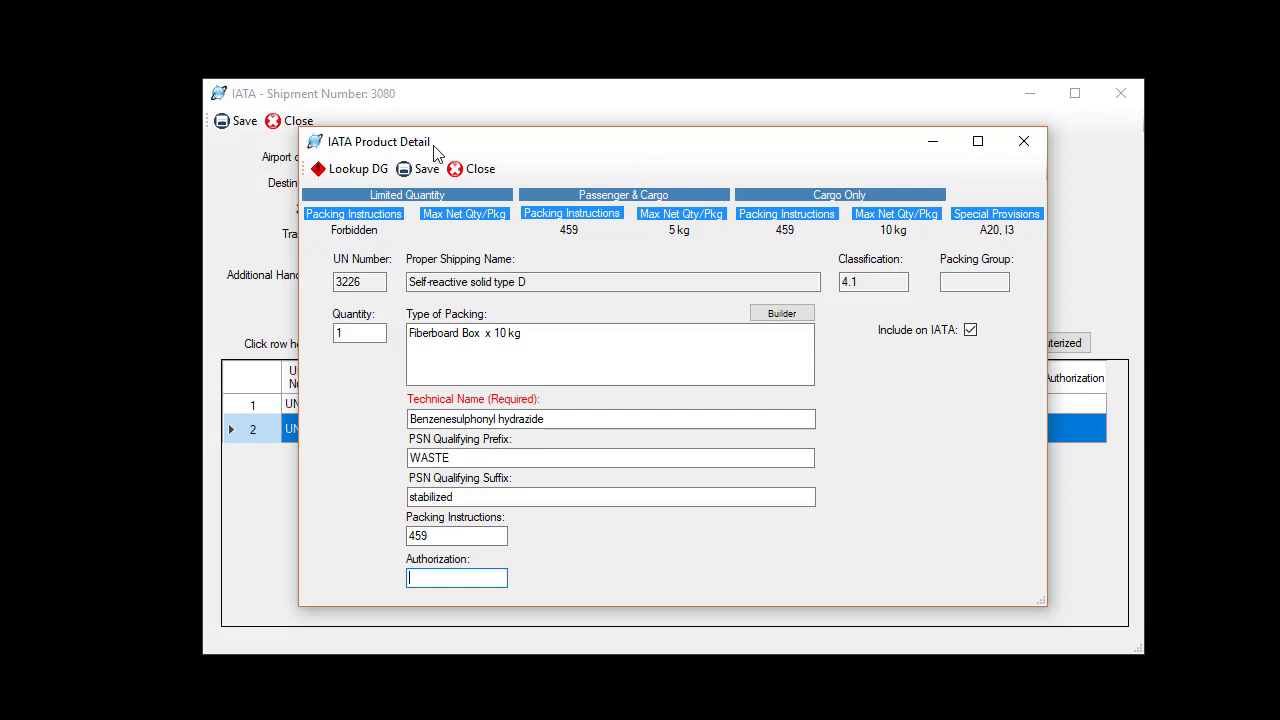
pyautogui.click(420, 168)
pyautogui.click(473, 168)
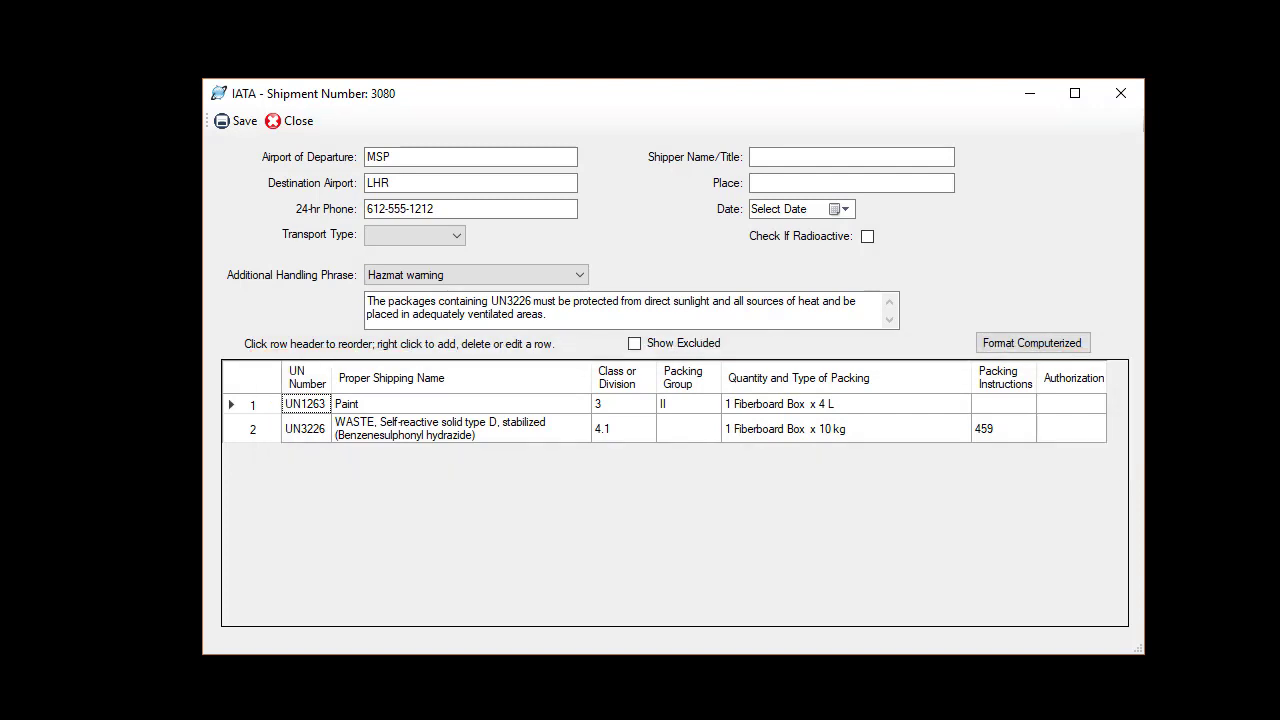
# View the IATA product list in computerized format, switch it back to manual format, and close the IATA form.
pyautogui.click(1033, 343)
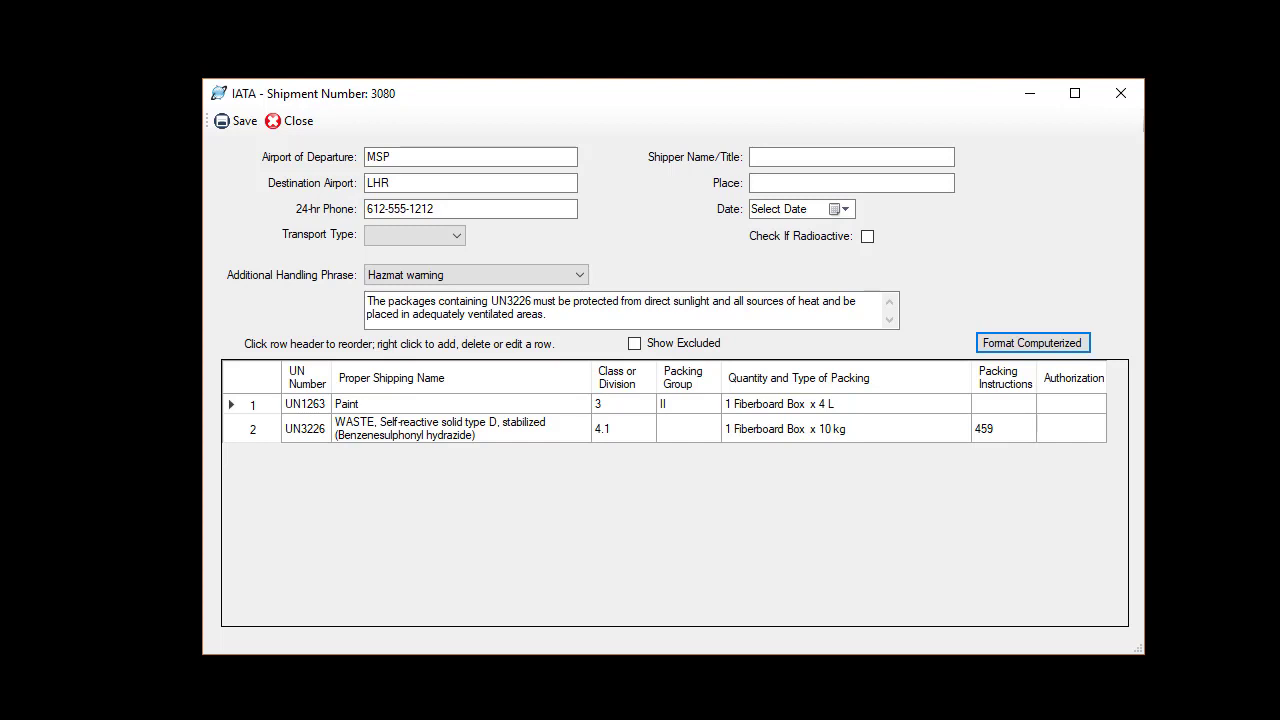
pyautogui.click(1068, 345)
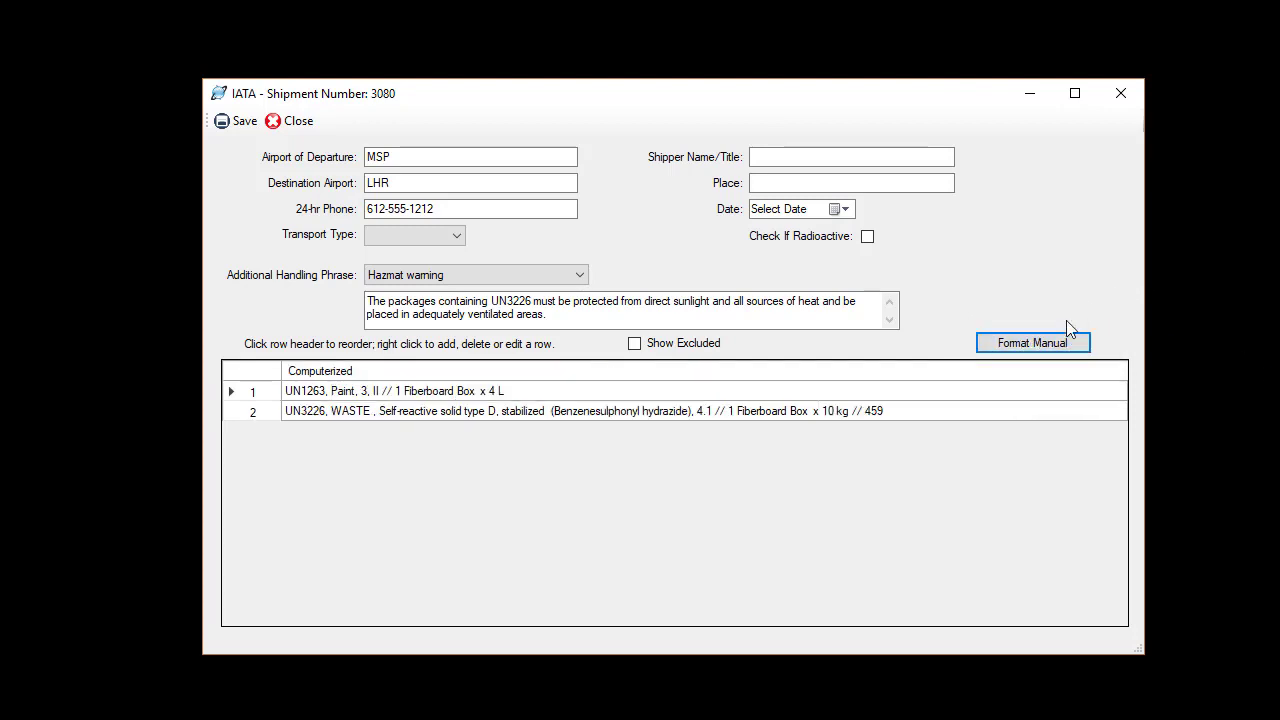
pyautogui.click(1040, 345)
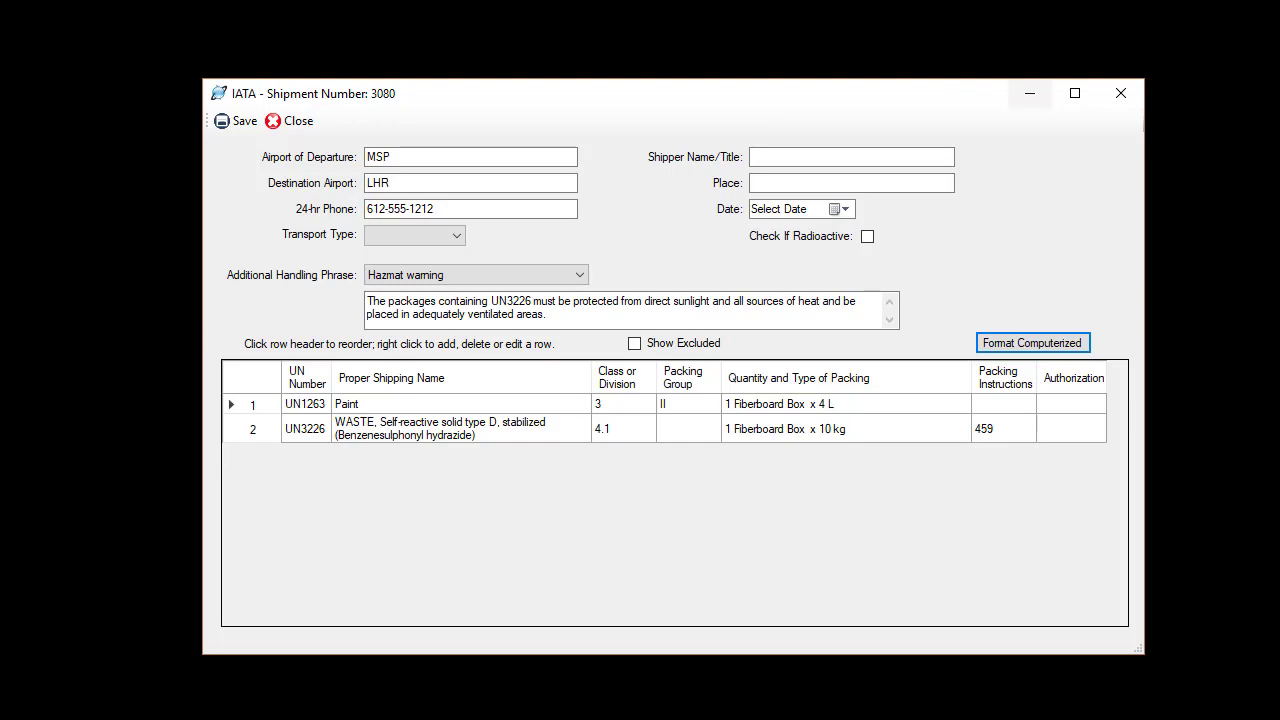
pyautogui.click(296, 121)
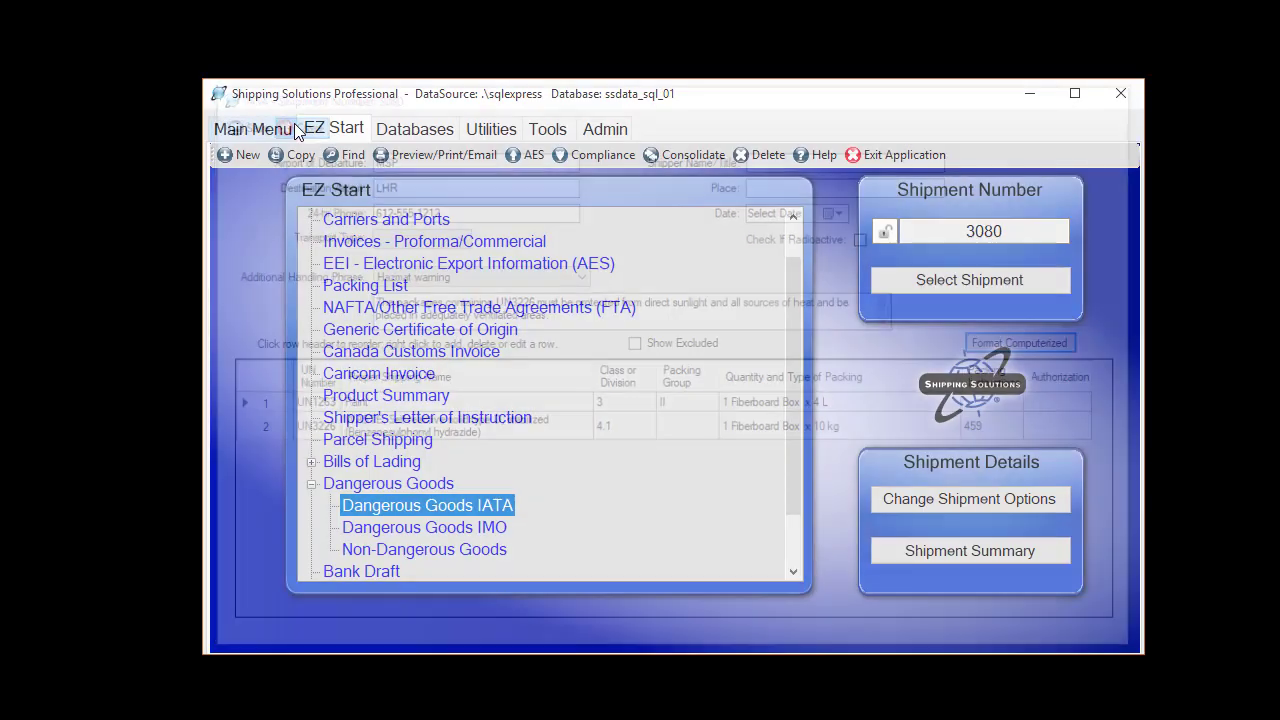
# Open the shipment's Dangerous Goods IMO form and view the position setting of the Paint row without changing it.
pyautogui.click(402, 527)
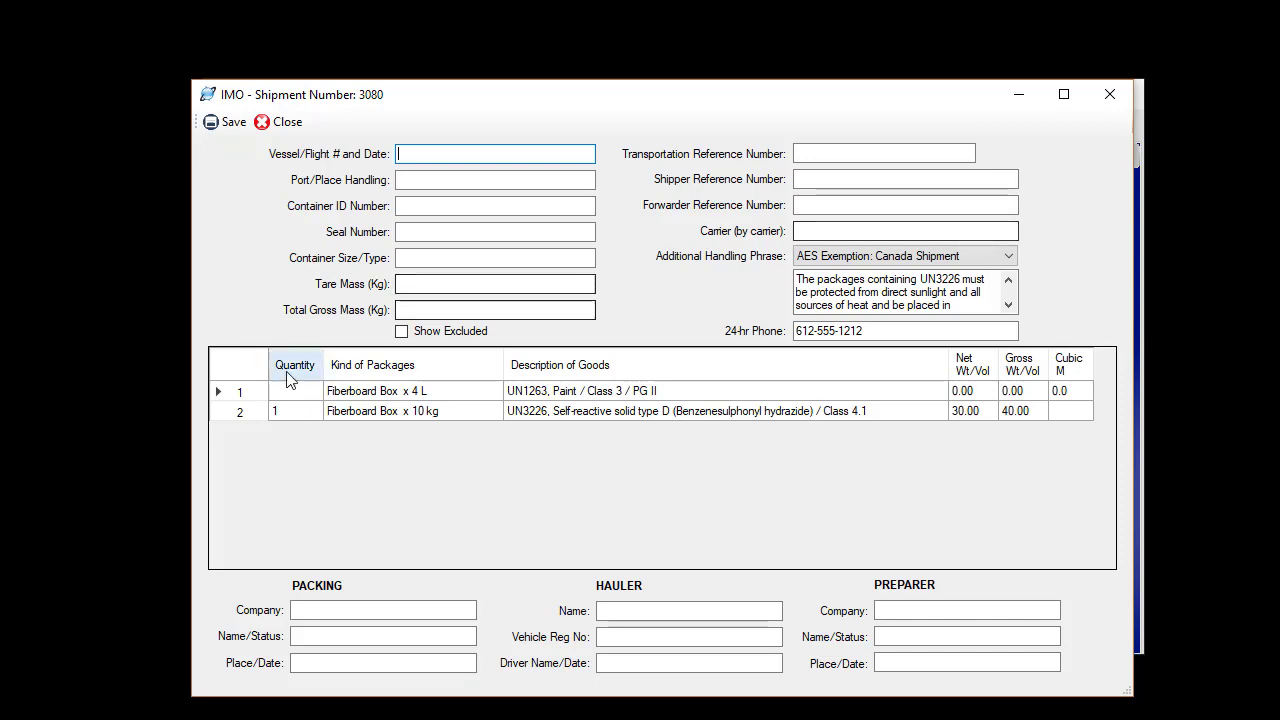
pyautogui.doubleClick(254, 393)
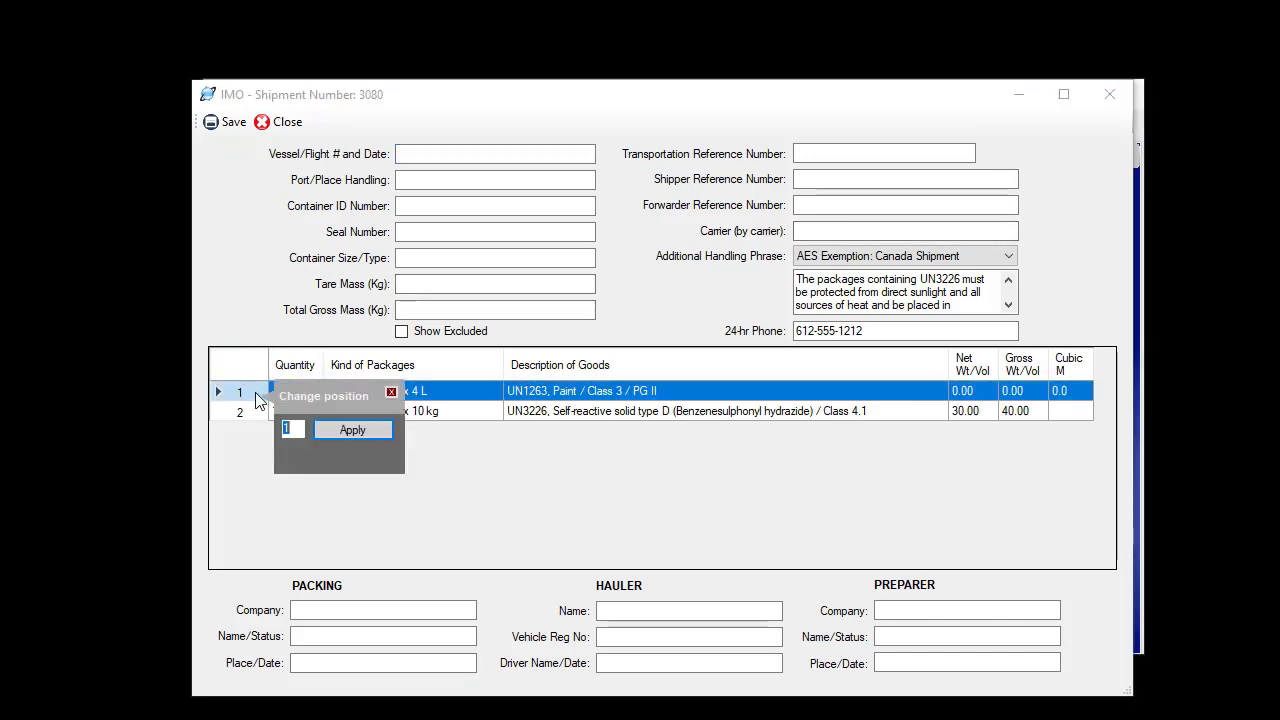
pyautogui.click(391, 391)
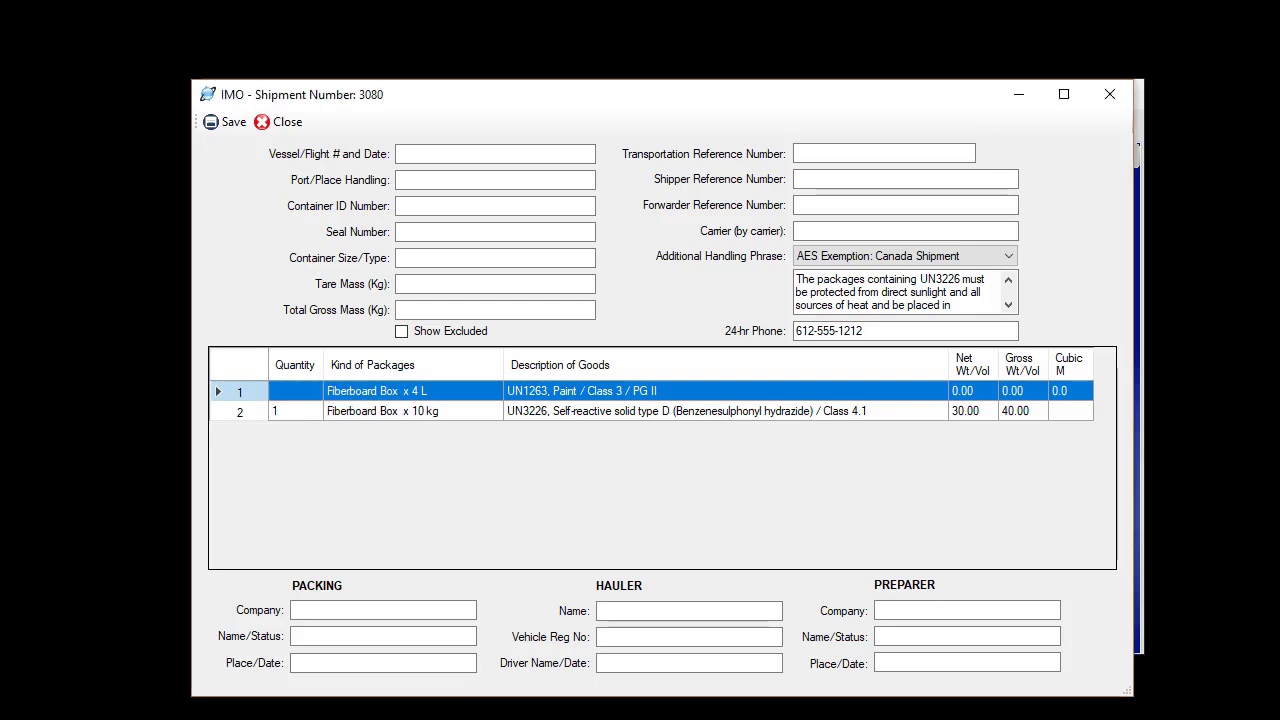
# Review the IMO product detail of the UN3226 self-reactive solid, and close the detail and the IMO form.
pyautogui.rightClick(617, 411)
pyautogui.click(645, 422)
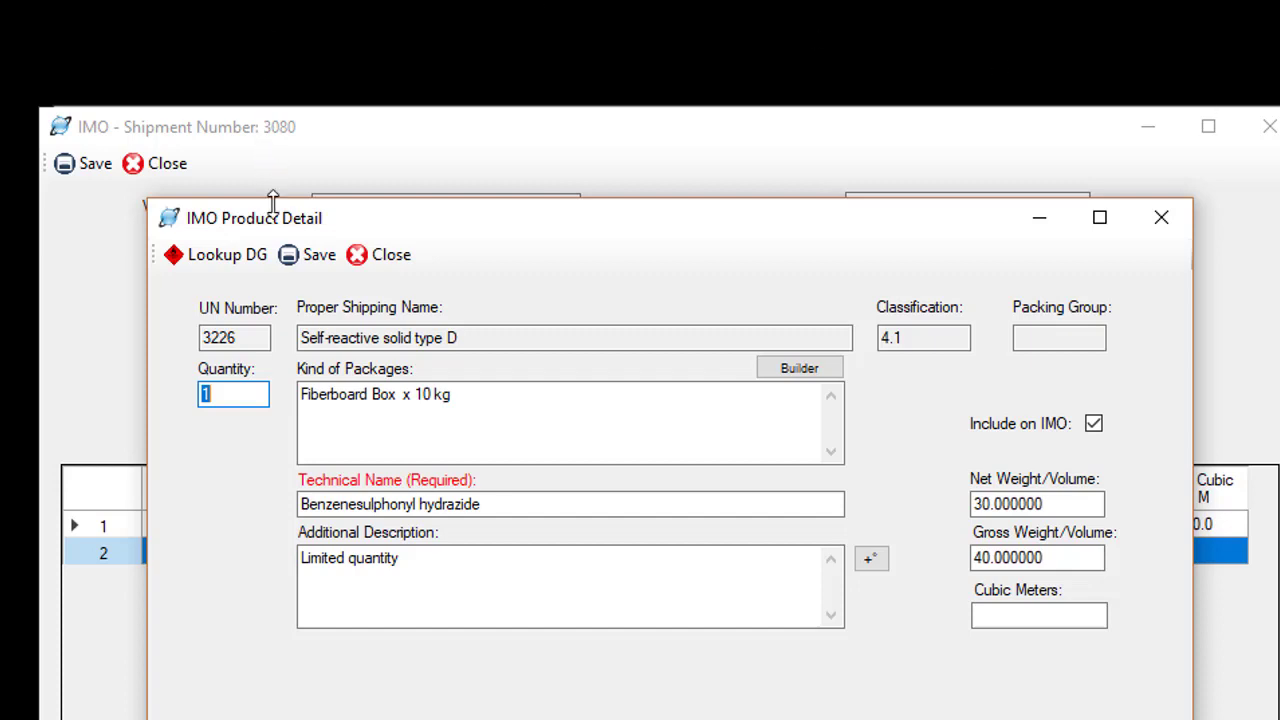
pyautogui.click(388, 256)
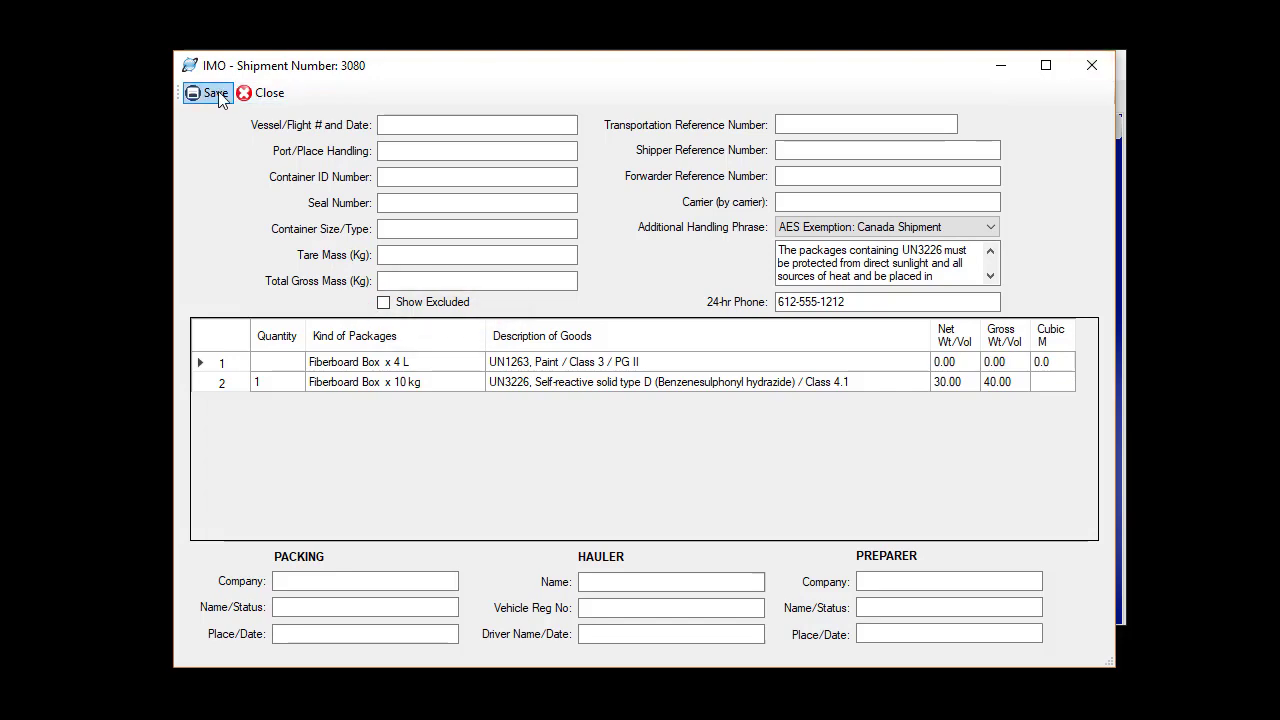
pyautogui.click(255, 95)
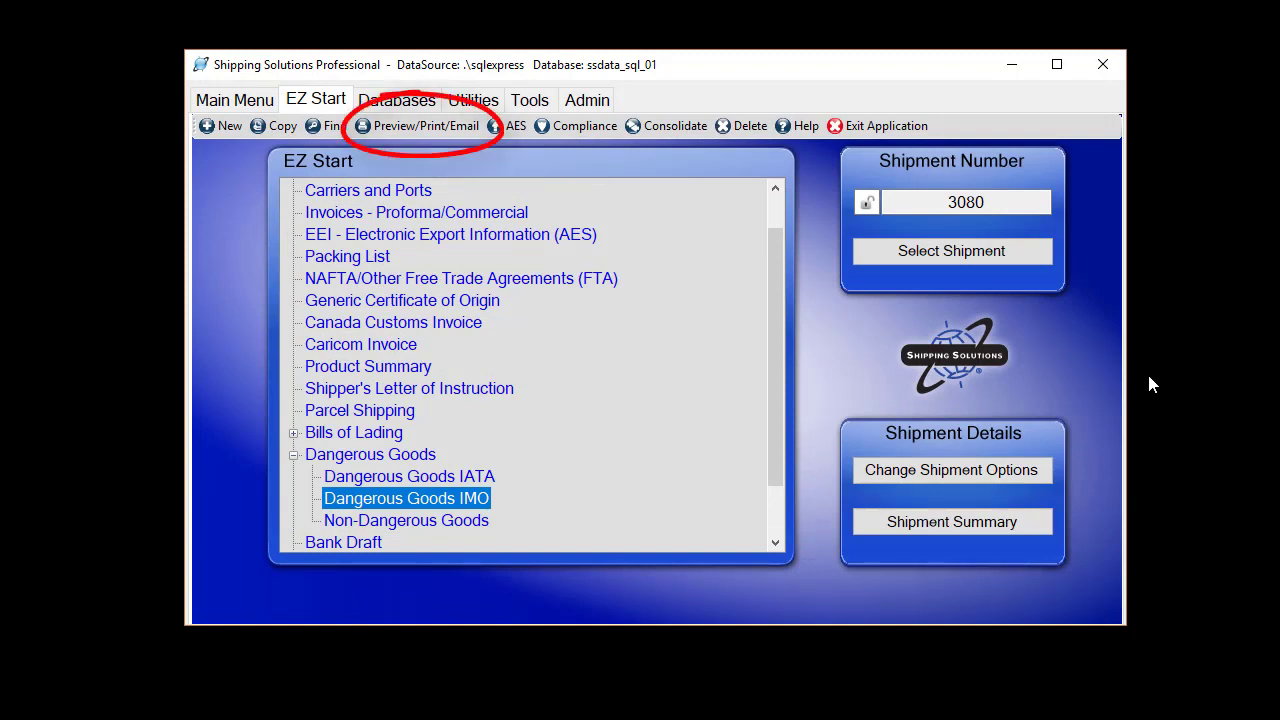
# Preview the shipment's Dangerous Goods IMO document down to the end of the page and close the preview.
pyautogui.click(440, 128)
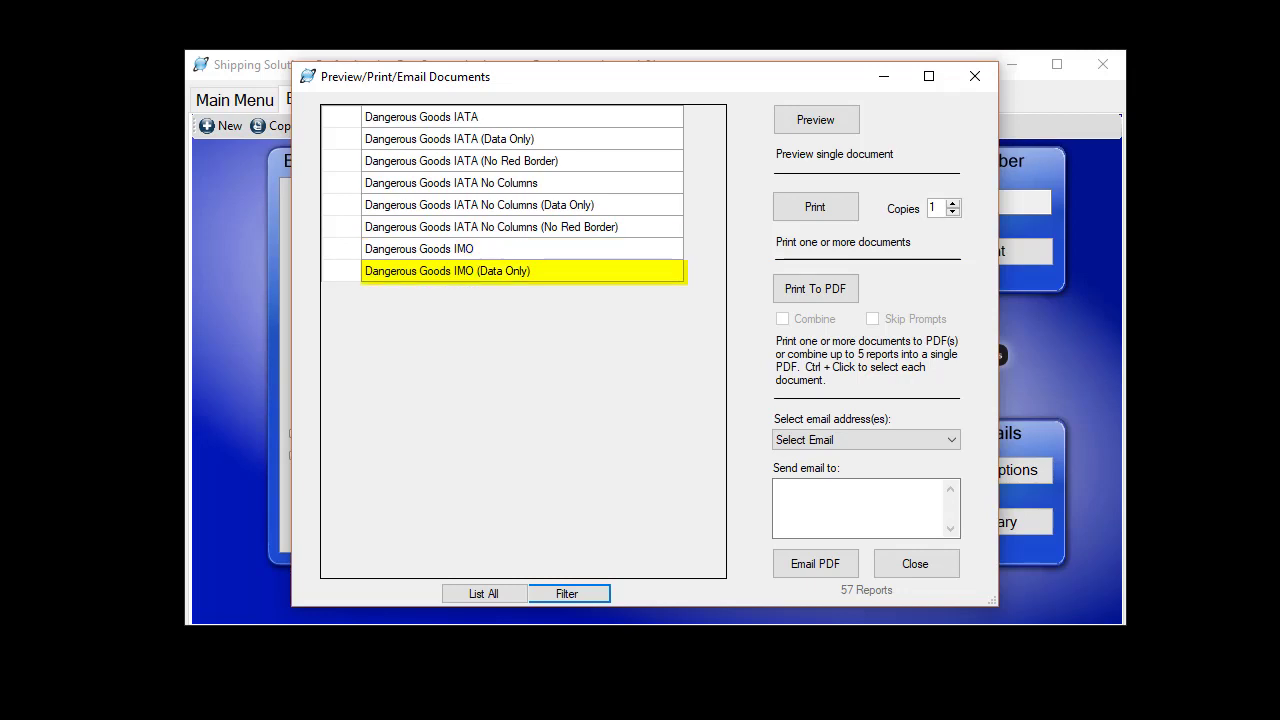
pyautogui.click(551, 253)
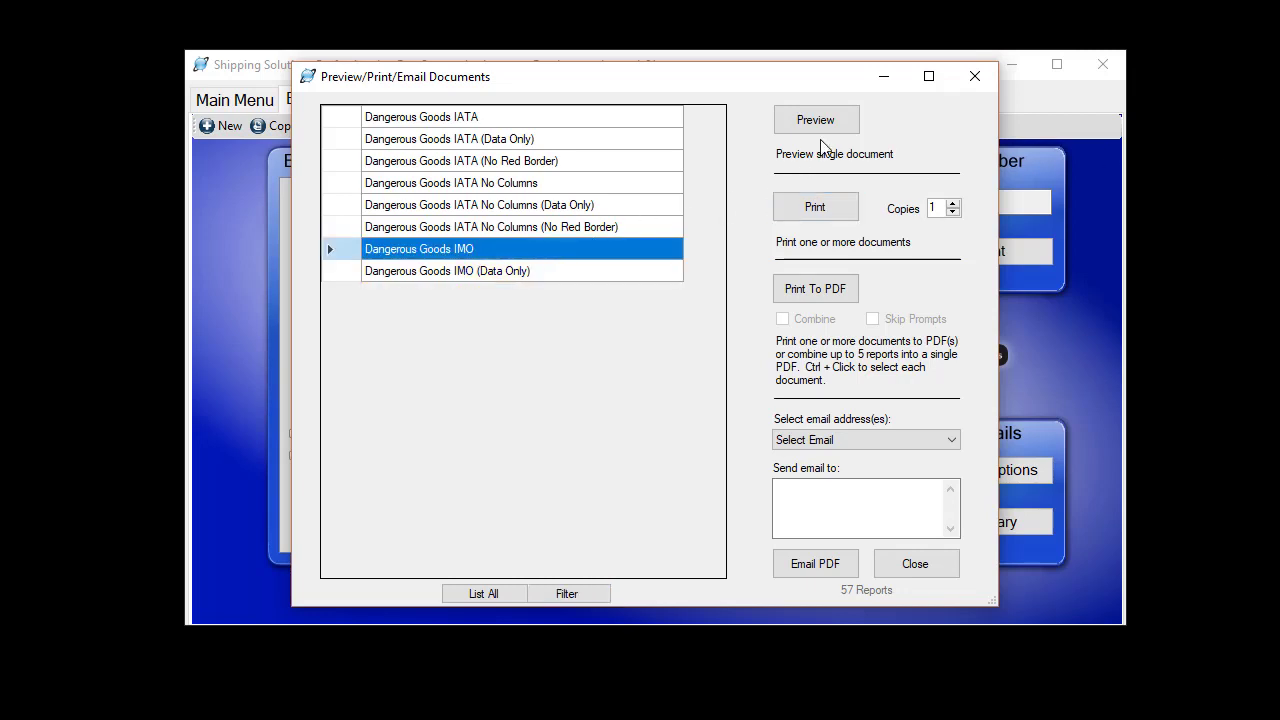
pyautogui.click(816, 120)
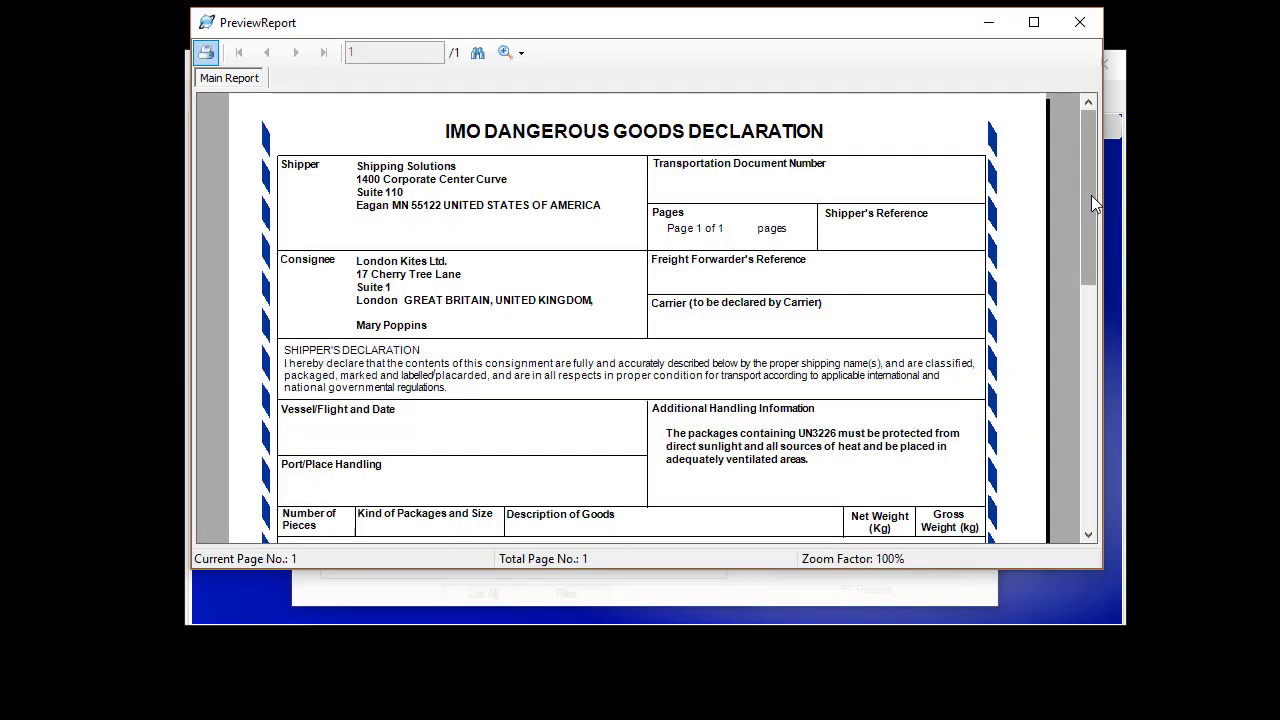
pyautogui.moveTo(1091, 195)
pyautogui.mouseDown()
pyautogui.moveTo(1094, 440)
pyautogui.moveTo(1092, 418)
pyautogui.mouseUp()
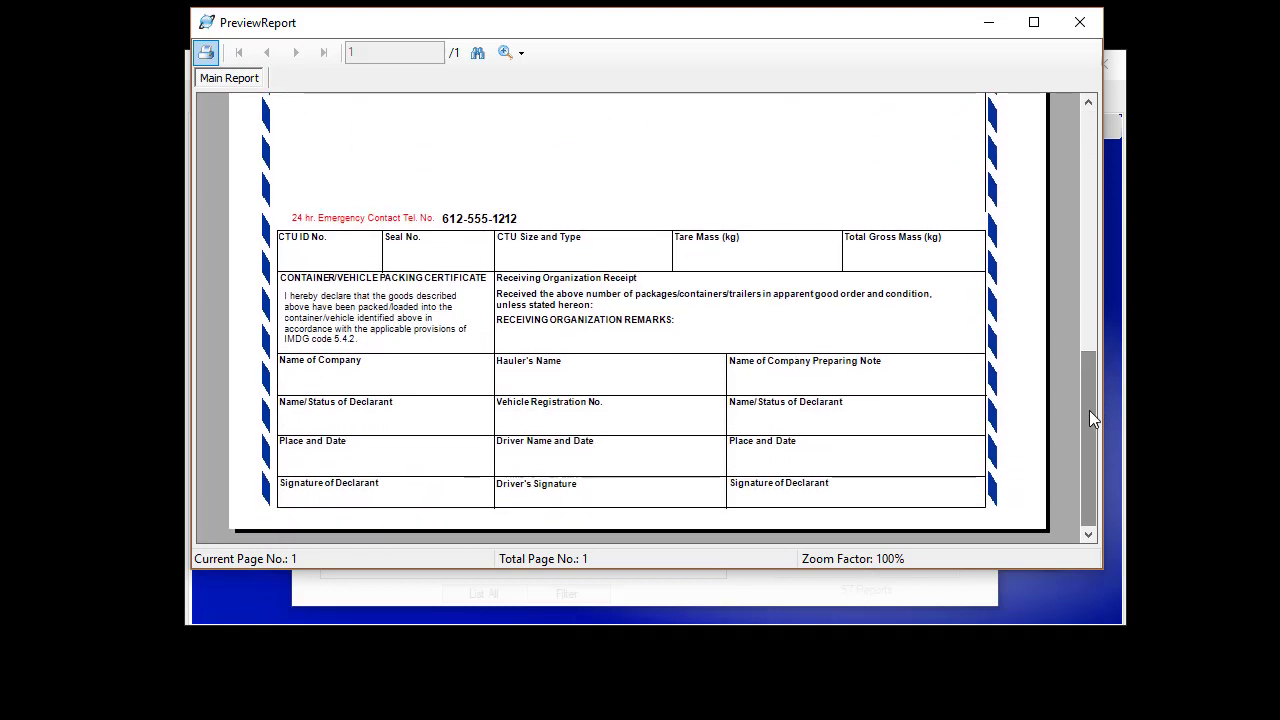
pyautogui.click(1080, 22)
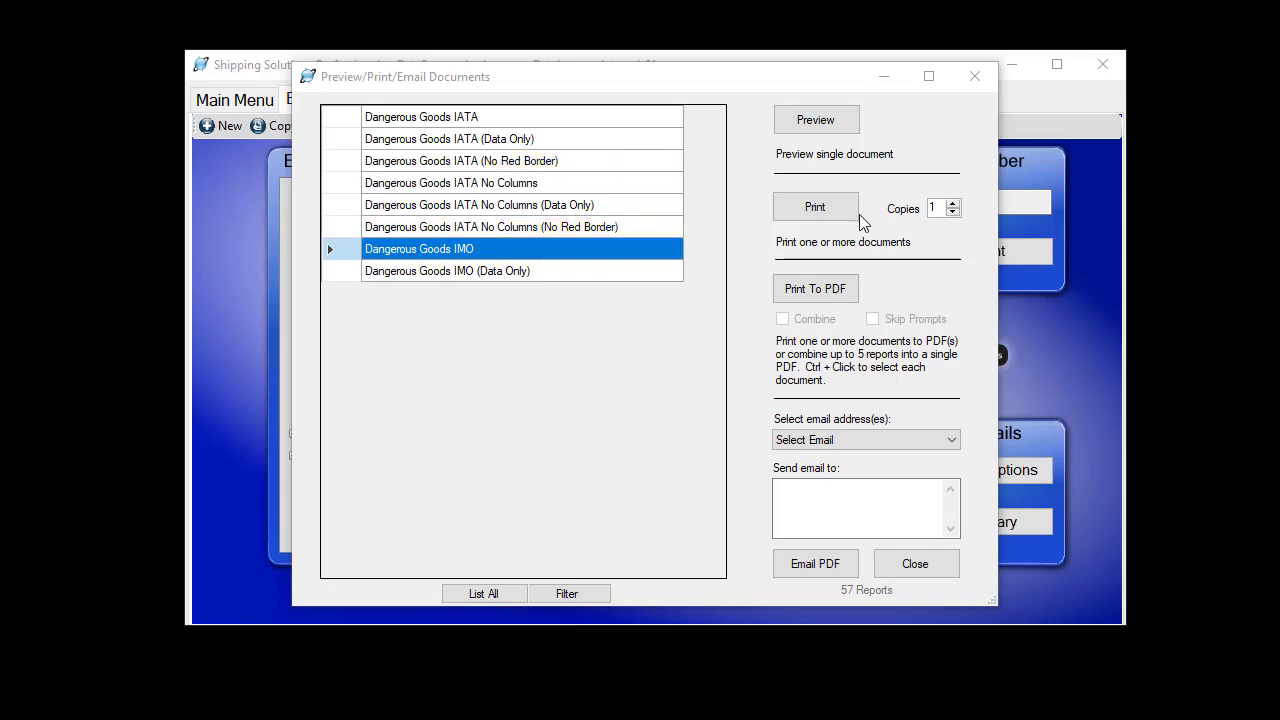
# Preview the Dangerous Goods IATA document down to its signature section, and close the preview and the document list.
pyautogui.click(436, 116)
pyautogui.click(829, 122)
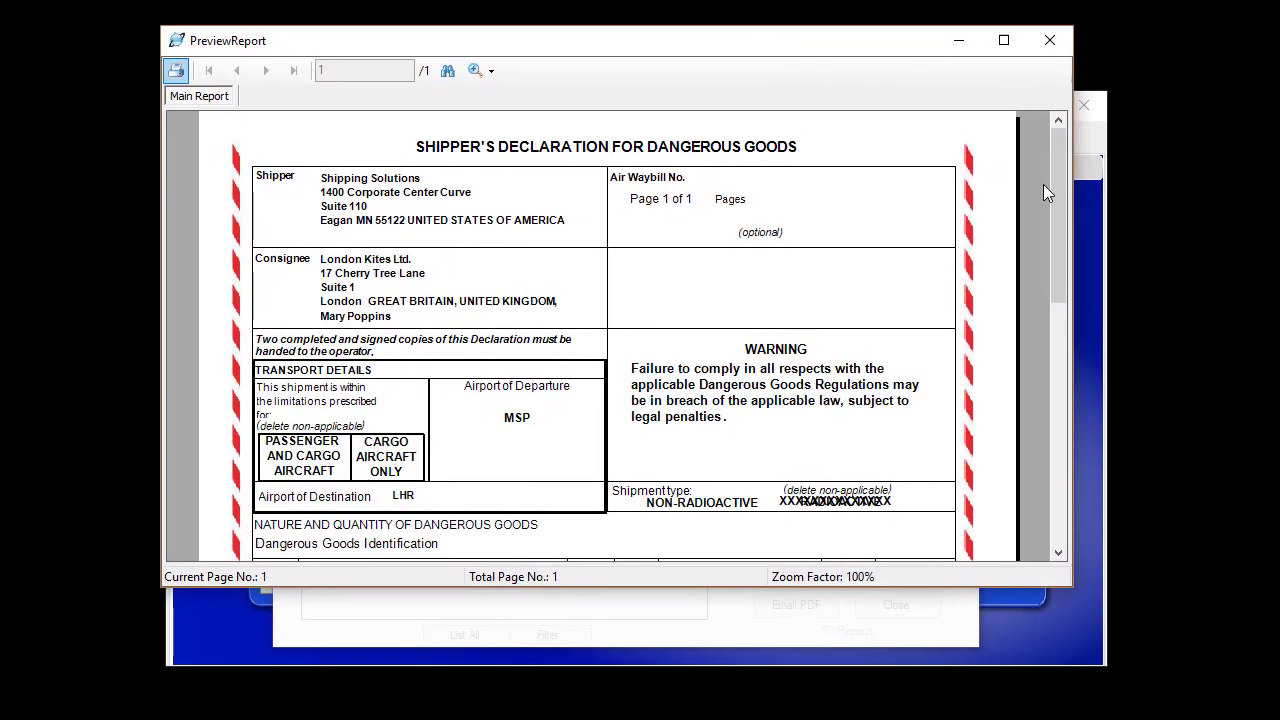
pyautogui.moveTo(1071, 160); pyautogui.dragTo(1078, 228)
pyautogui.moveTo(1056, 271); pyautogui.dragTo(1060, 478)
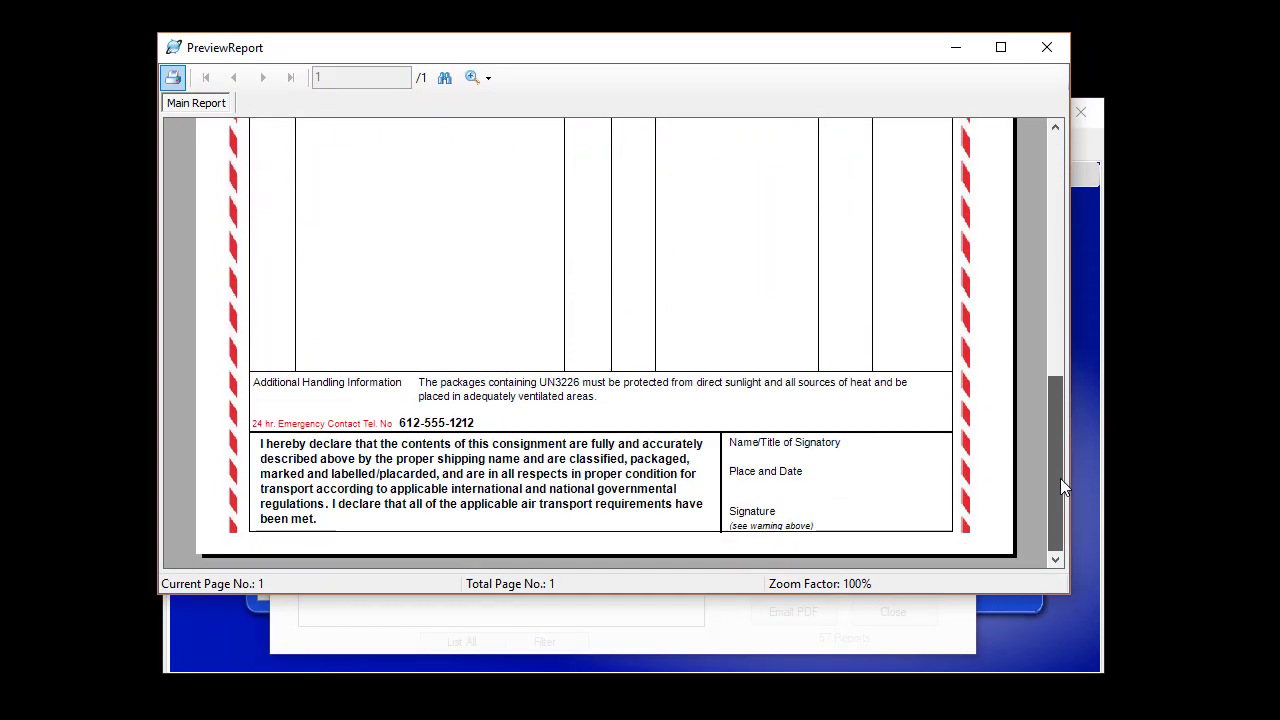
pyautogui.click(1047, 48)
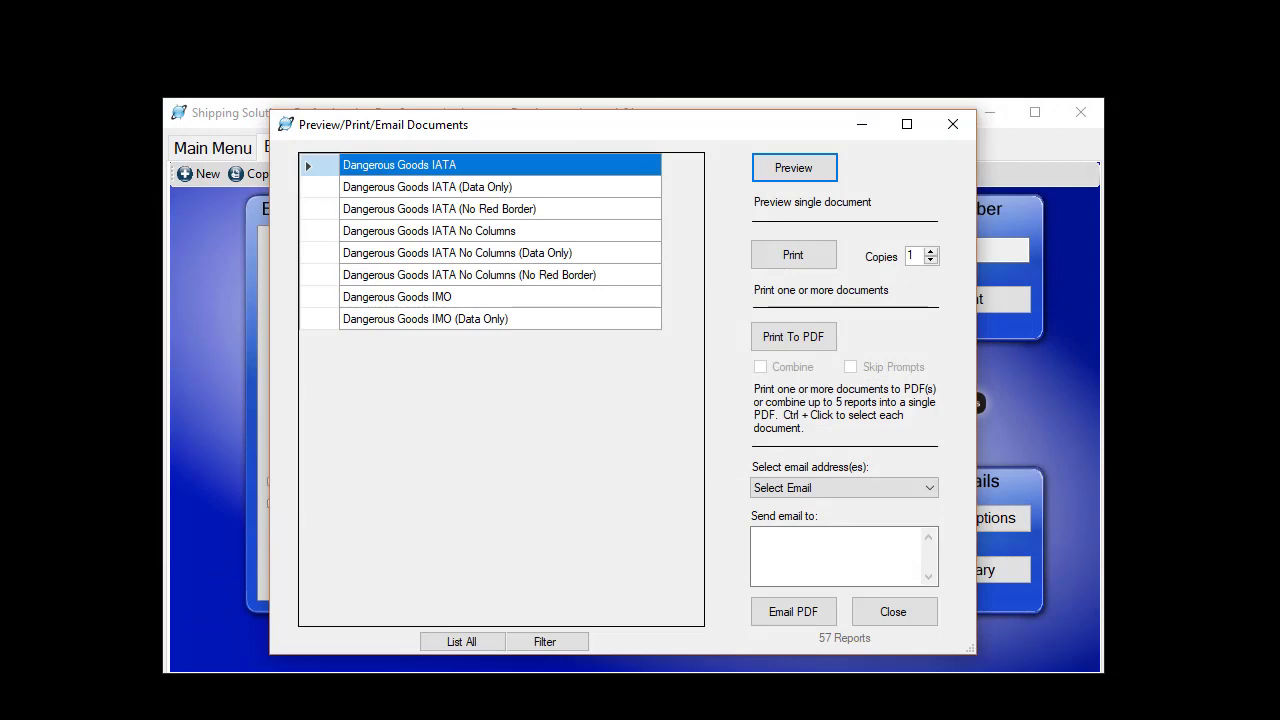
pyautogui.click(894, 606)
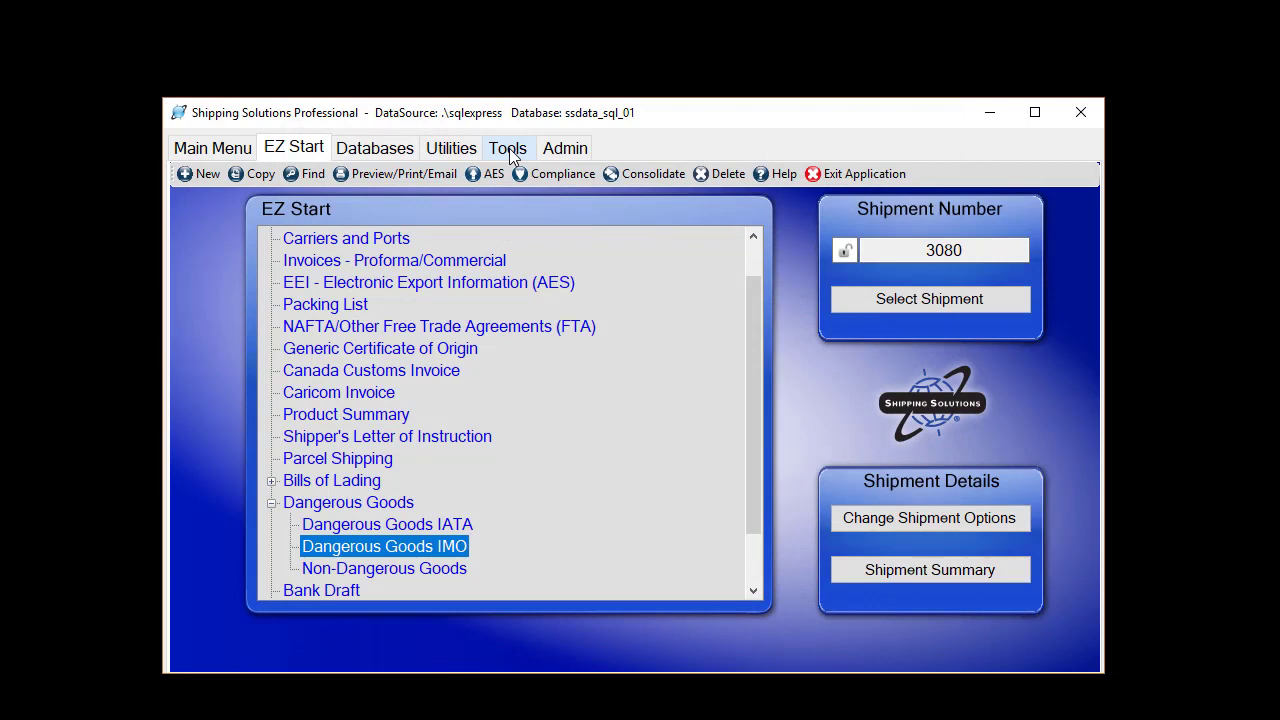
# Open the customization properties of the Dangerous Goods IMO document and review its field labels without changing them.
pyautogui.click(508, 148)
pyautogui.click(270, 371)
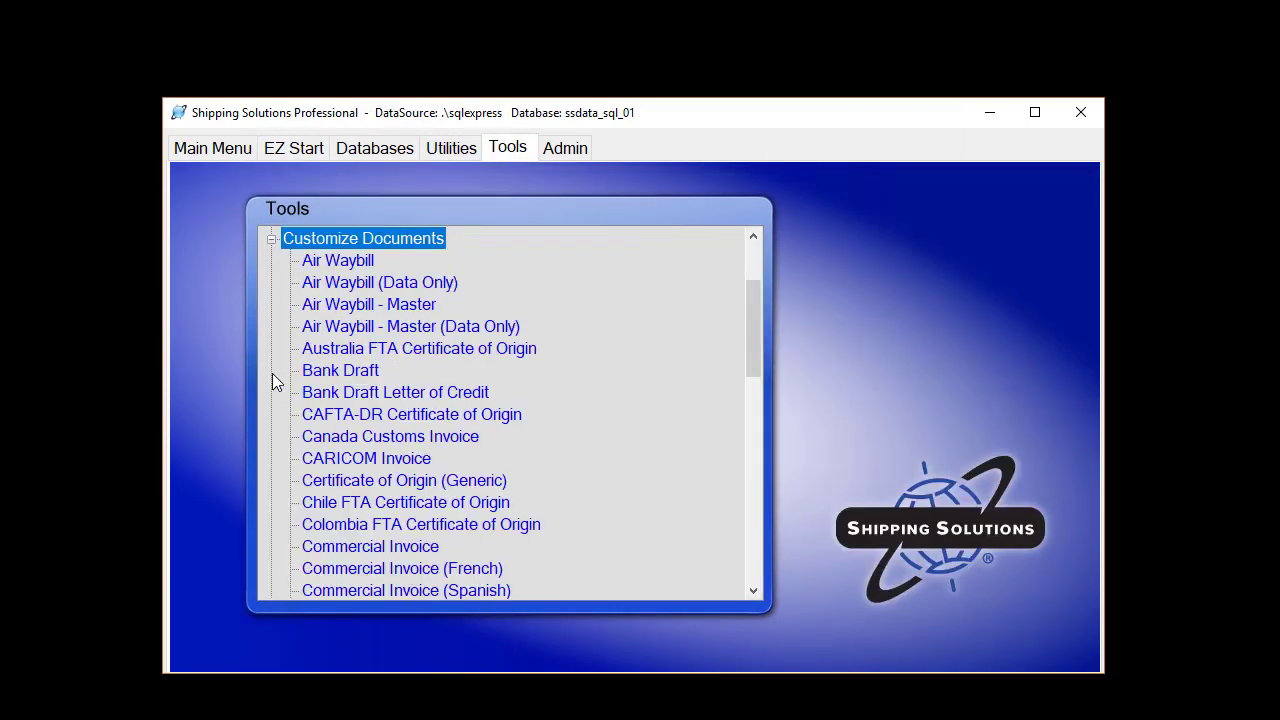
pyautogui.scroll(-4, 481, 439)
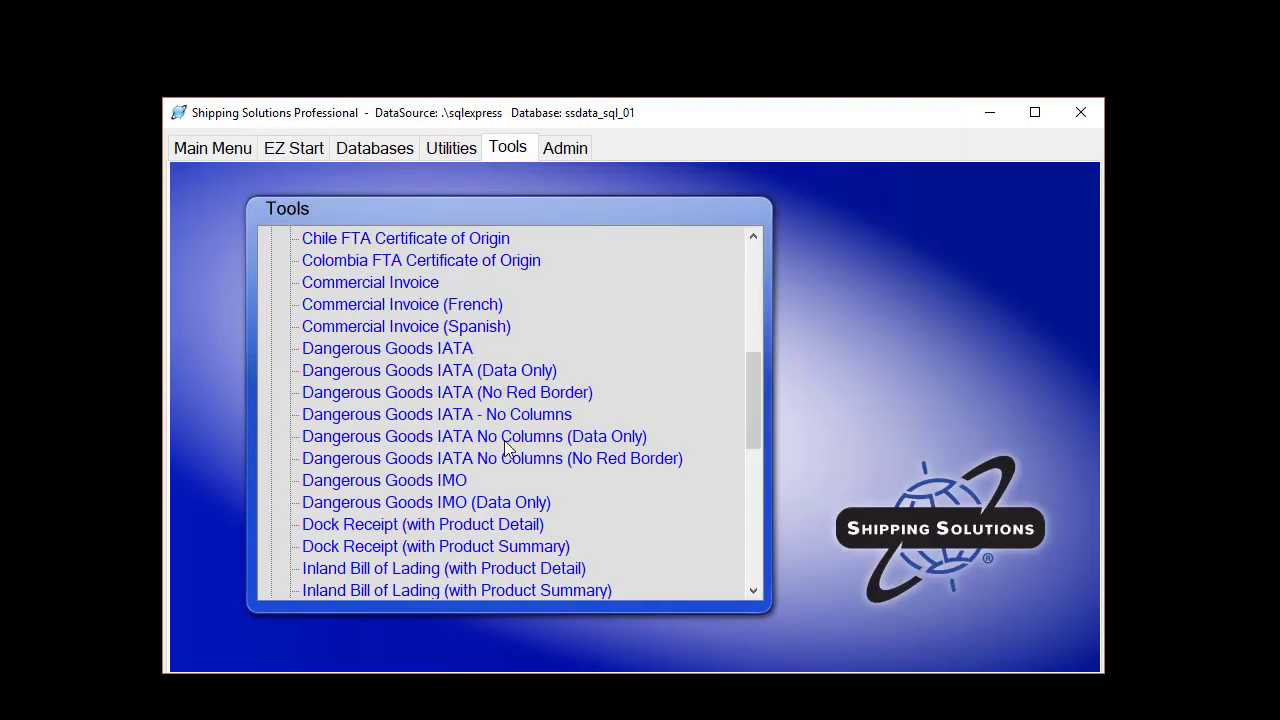
pyautogui.doubleClick(437, 482)
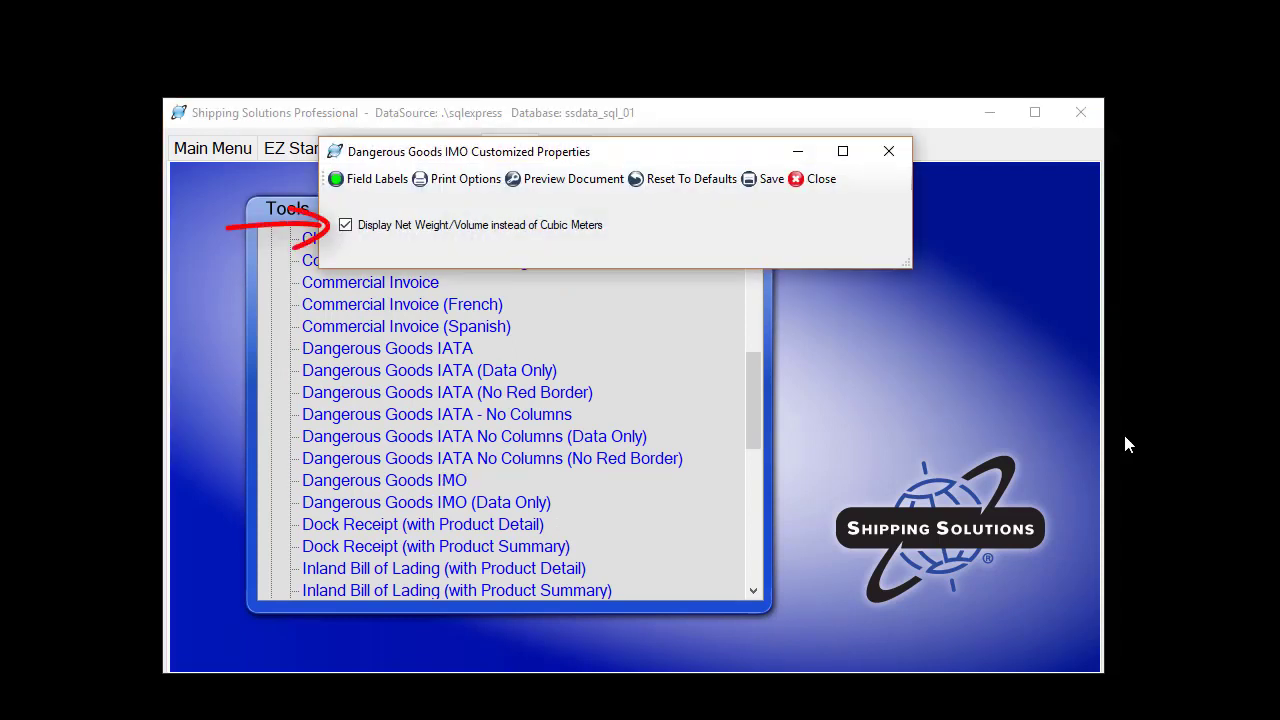
pyautogui.click(366, 183)
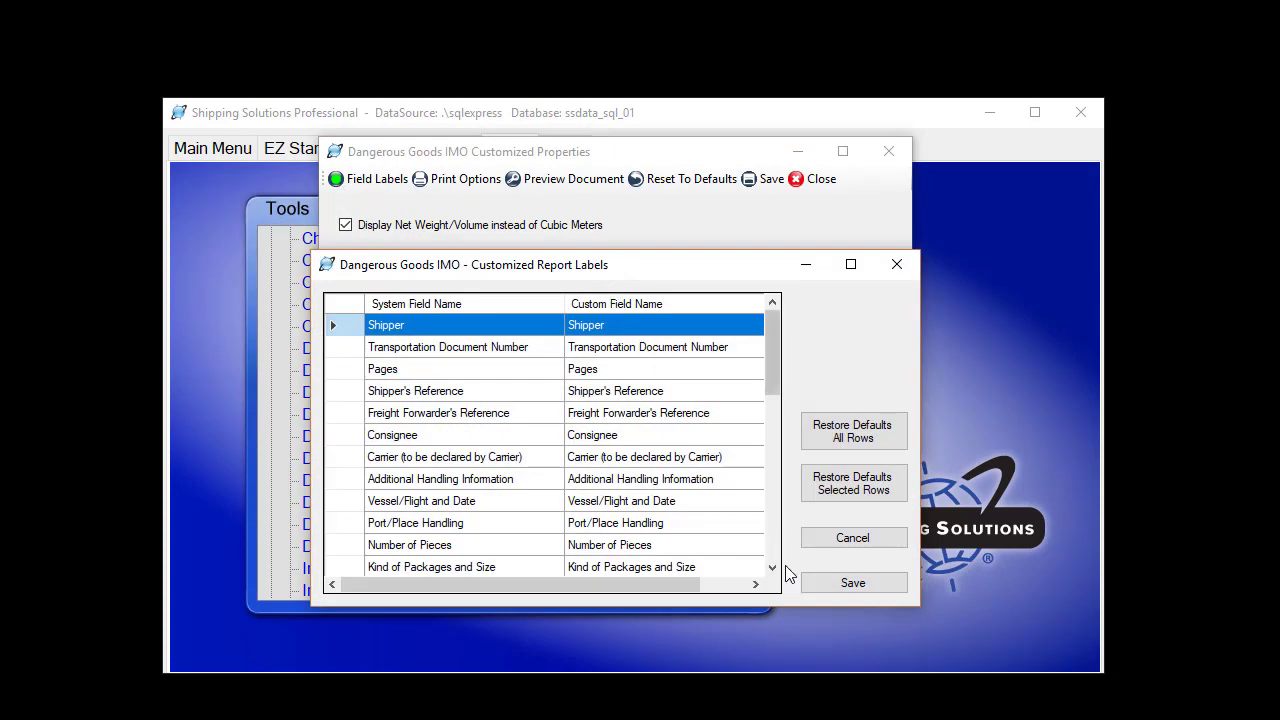
pyautogui.click(850, 537)
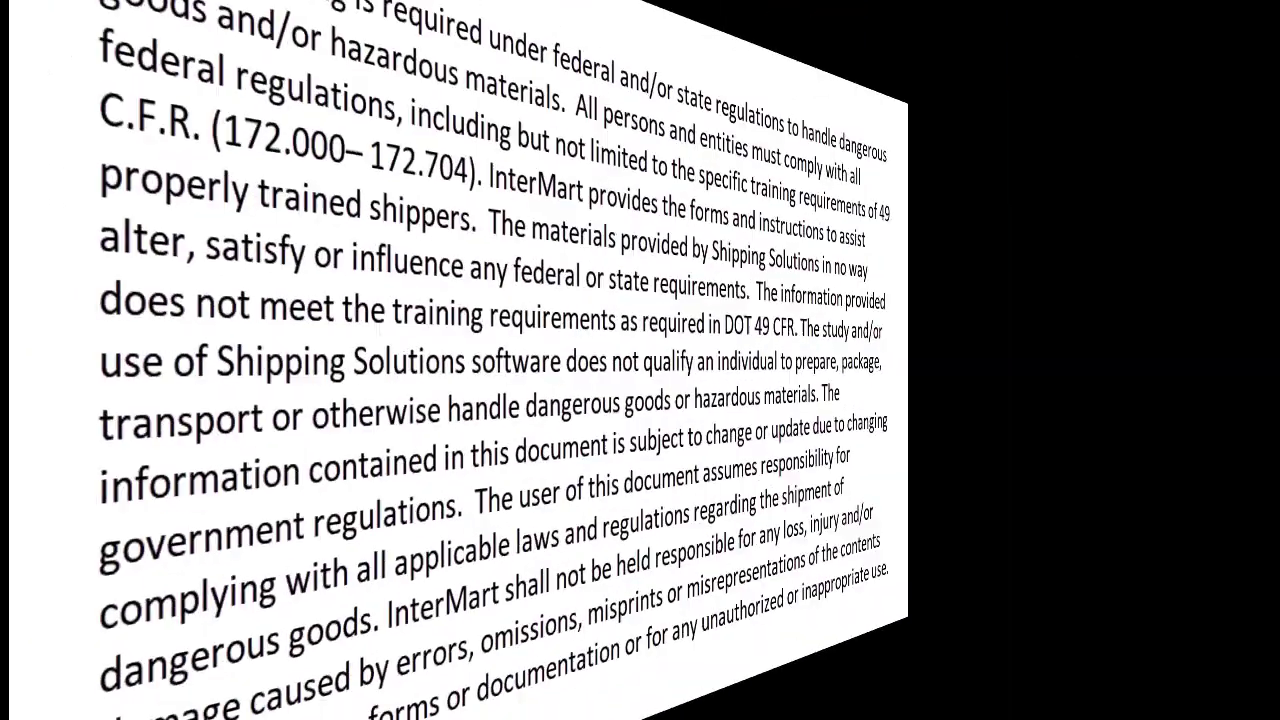